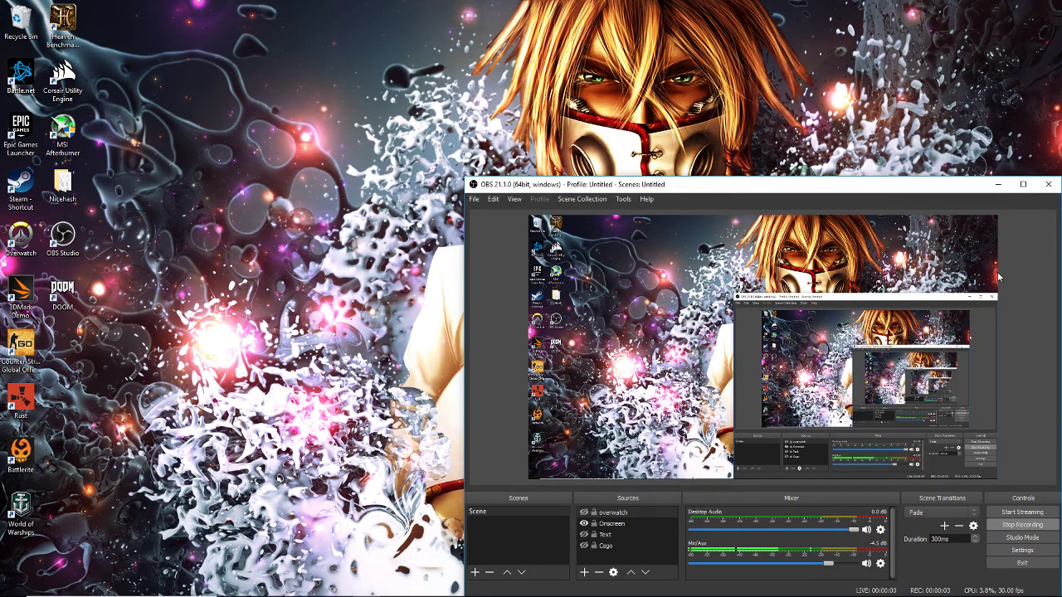
Step: Minimize the OBS window to clear the desktop
{"action": "left_click", "coordinate": [996, 186]}
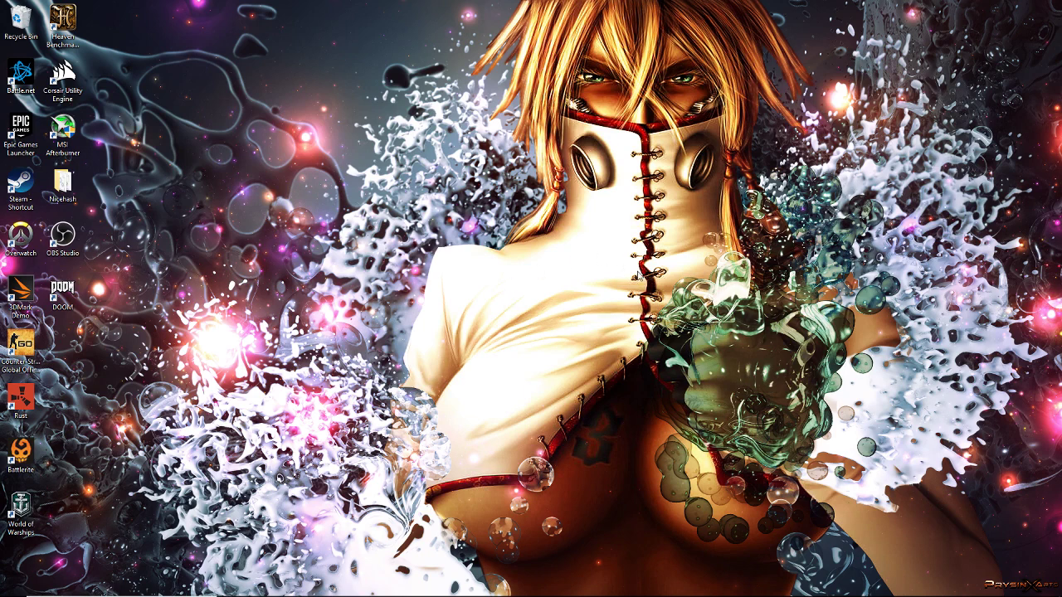
{"action": "left_click_drag", "start_coordinate": [663, 249], "coordinate": [789, 365]}
{"action": "mouse_move", "coordinate": [224, 590]}
{"action": "left_click_drag", "start_coordinate": [147, 284], "coordinate": [299, 407]}
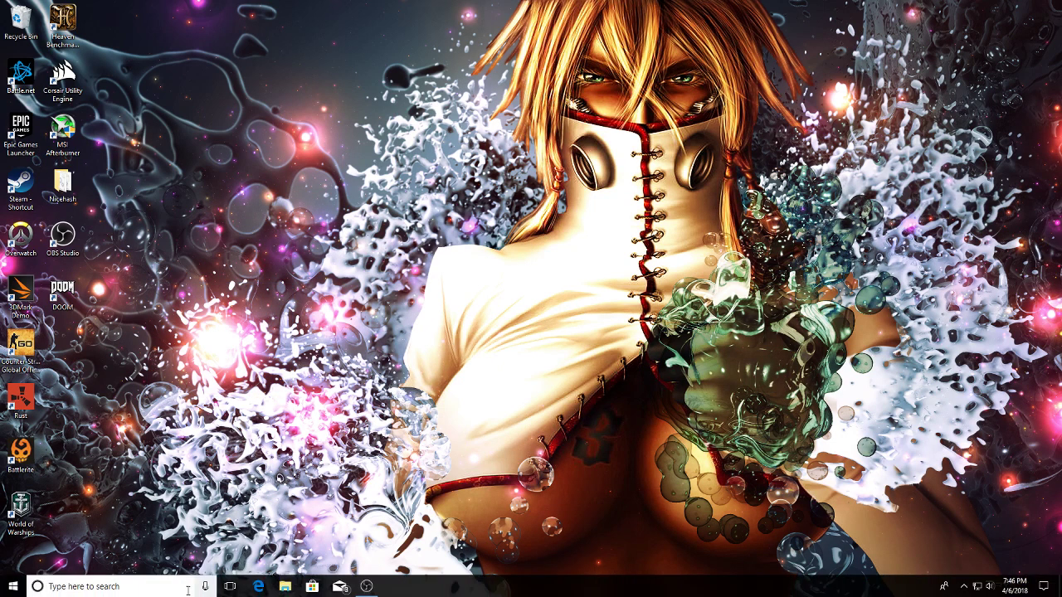
{"action": "left_click", "coordinate": [124, 586]}
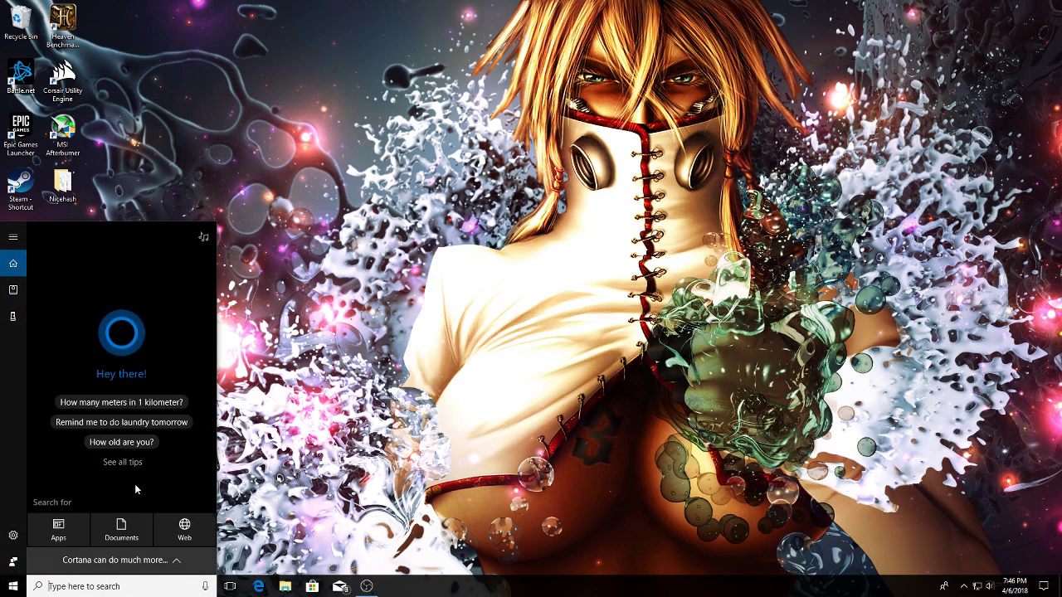
{"action": "left_click", "coordinate": [421, 430]}
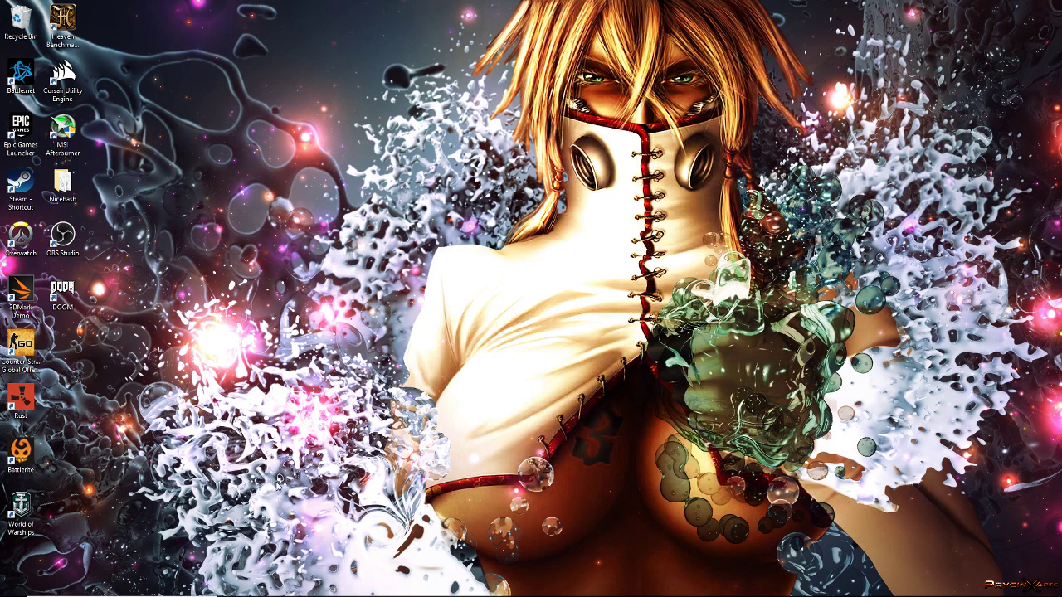
Step: Search Windows for "program", locate AMD Software in the Apps & features list, and close Settings
{"action": "mouse_move", "coordinate": [217, 594]}
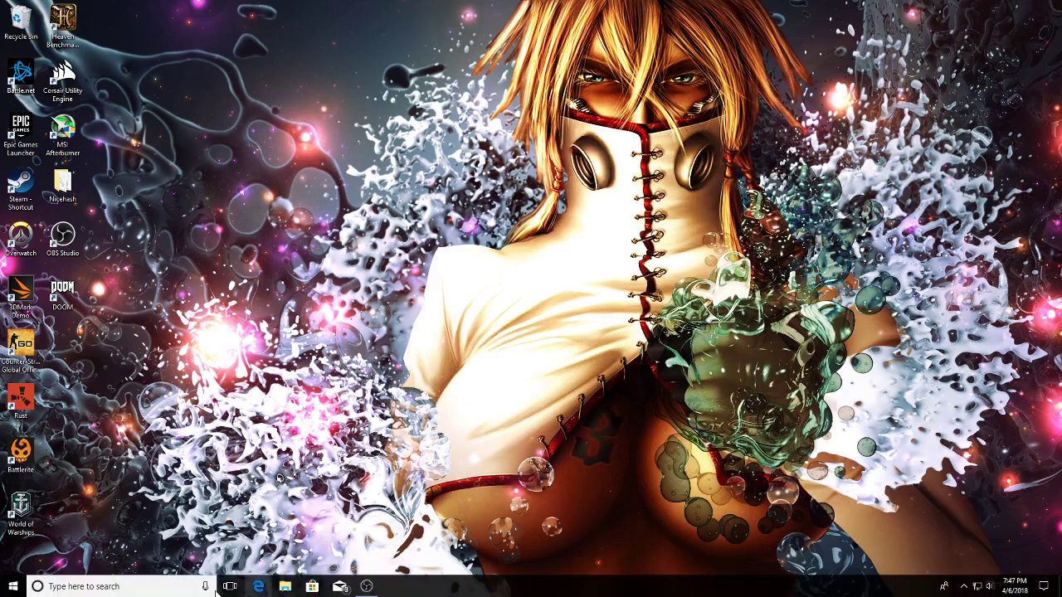
{"action": "left_click", "coordinate": [147, 586]}
{"action": "type", "text": "program"}
{"action": "left_click", "coordinate": [128, 289]}
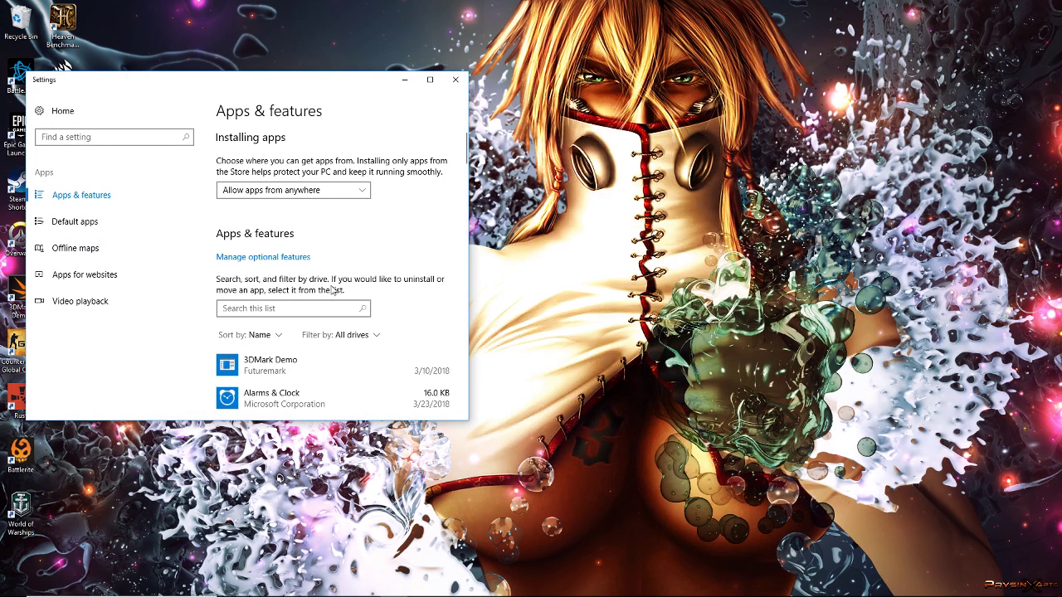
{"action": "scroll", "coordinate": [362, 278], "scroll_direction": "down", "scroll_amount": 2}
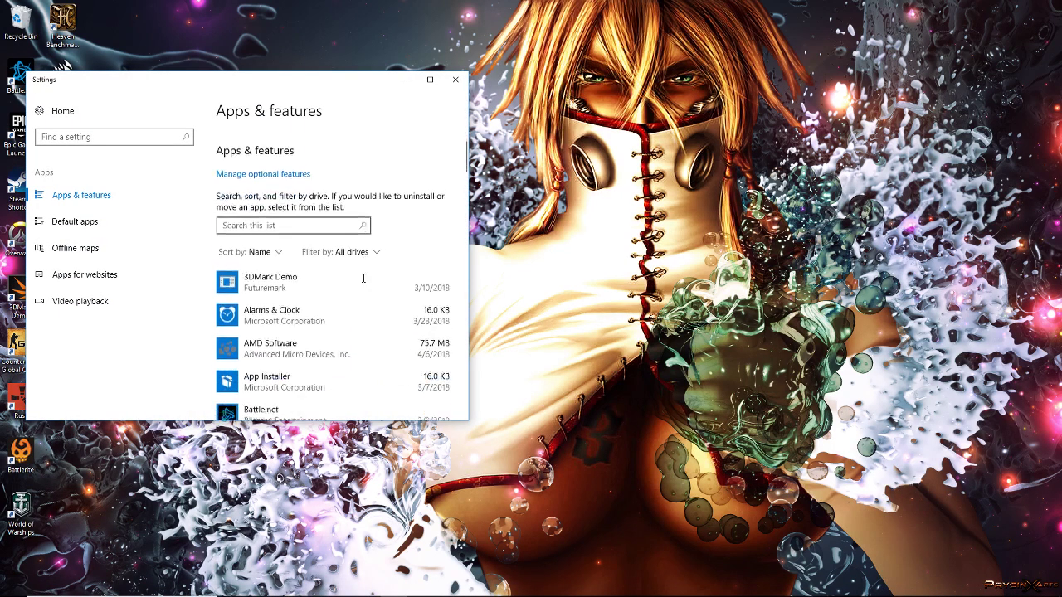
{"action": "scroll", "coordinate": [363, 278], "scroll_direction": "down", "scroll_amount": 1}
{"action": "scroll", "coordinate": [348, 295], "scroll_direction": "up", "scroll_amount": 1}
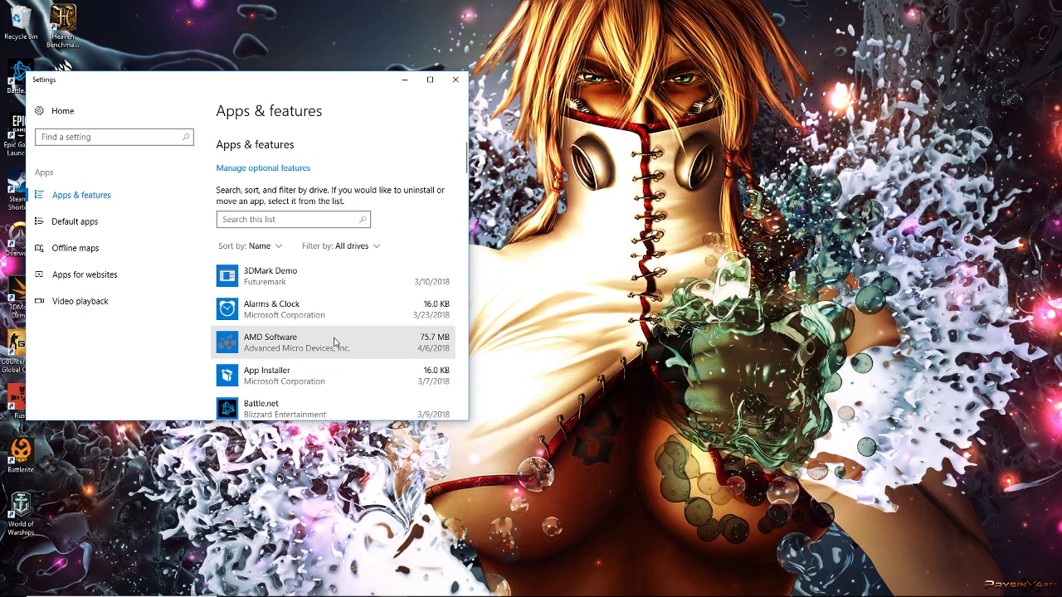
{"action": "left_click", "coordinate": [456, 80]}
Step: Examine the root folders of Local Disk (C:) in File Explorer and close the window
{"action": "mouse_move", "coordinate": [176, 590]}
{"action": "left_click", "coordinate": [285, 588]}
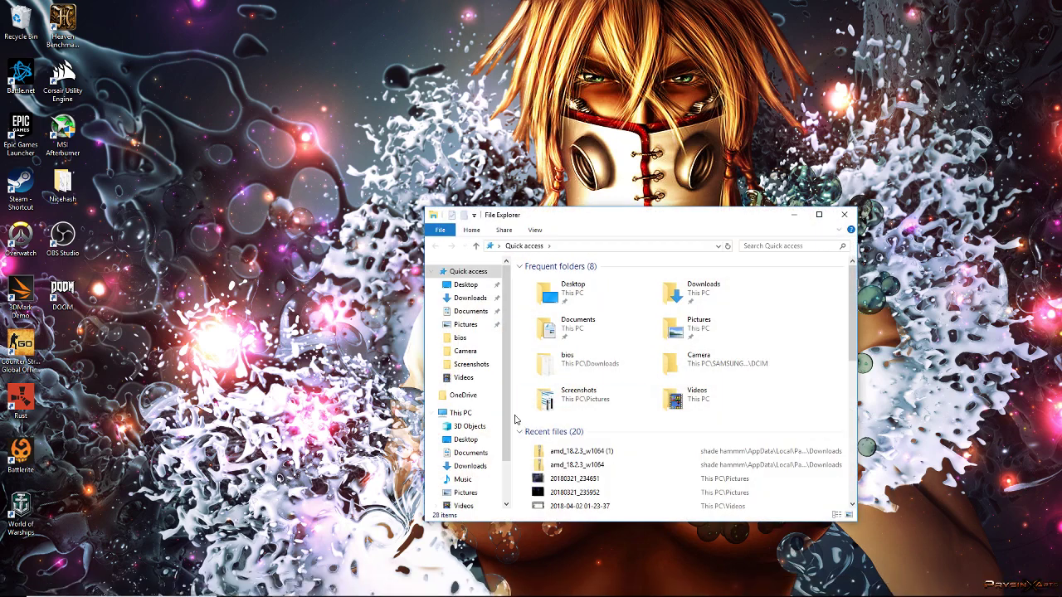
{"action": "left_click", "coordinate": [498, 414]}
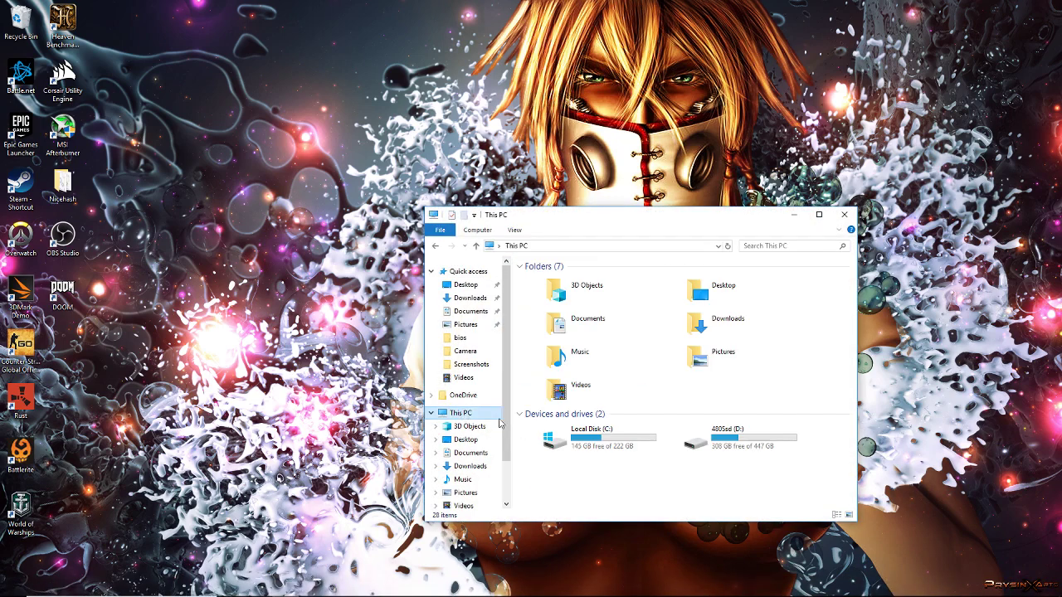
{"action": "double_click", "coordinate": [605, 443]}
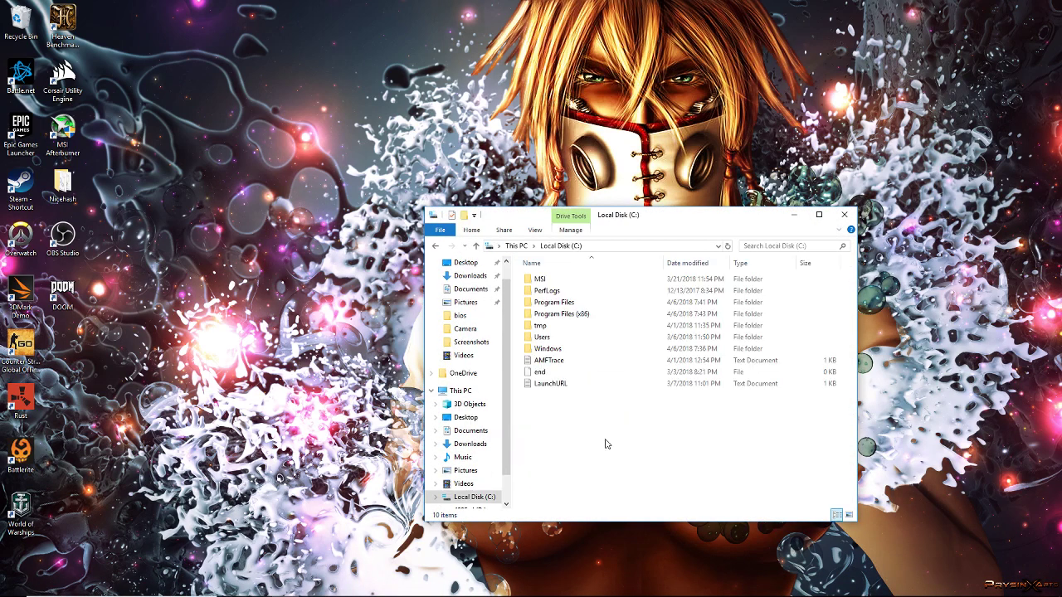
{"action": "left_click", "coordinate": [846, 217]}
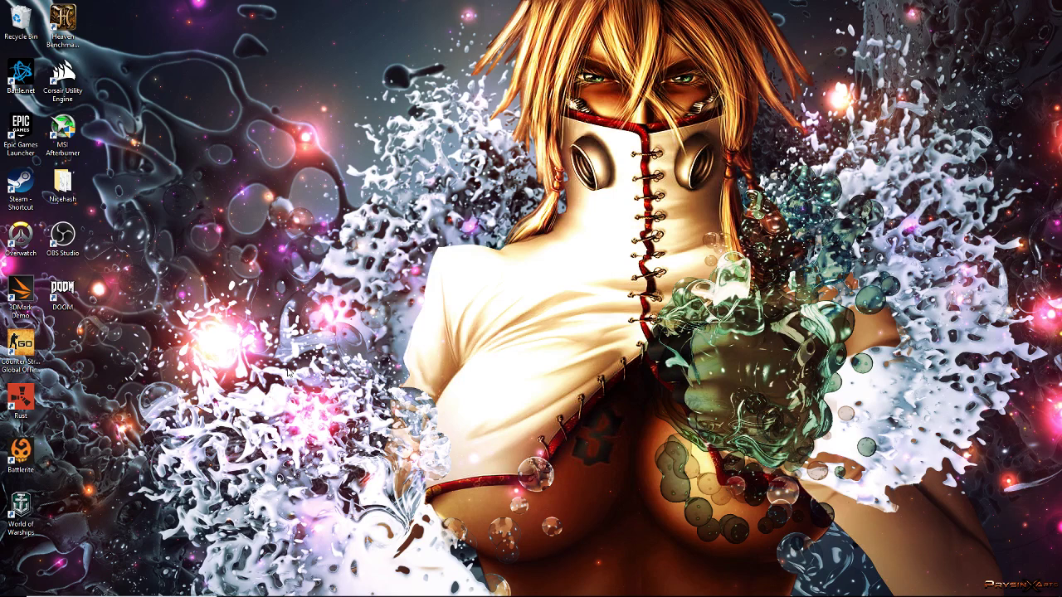
Step: Search Windows for "safe", view the advanced startup option on the Recovery page, and close Settings
{"action": "left_click", "coordinate": [137, 586]}
{"action": "type", "text": "safe"}
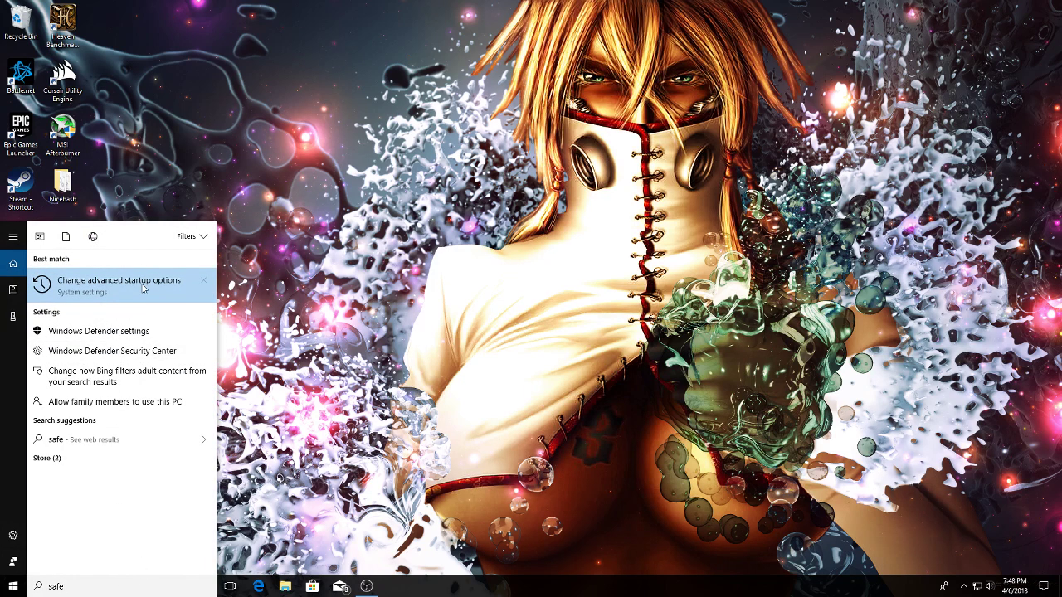
{"action": "left_click", "coordinate": [145, 292]}
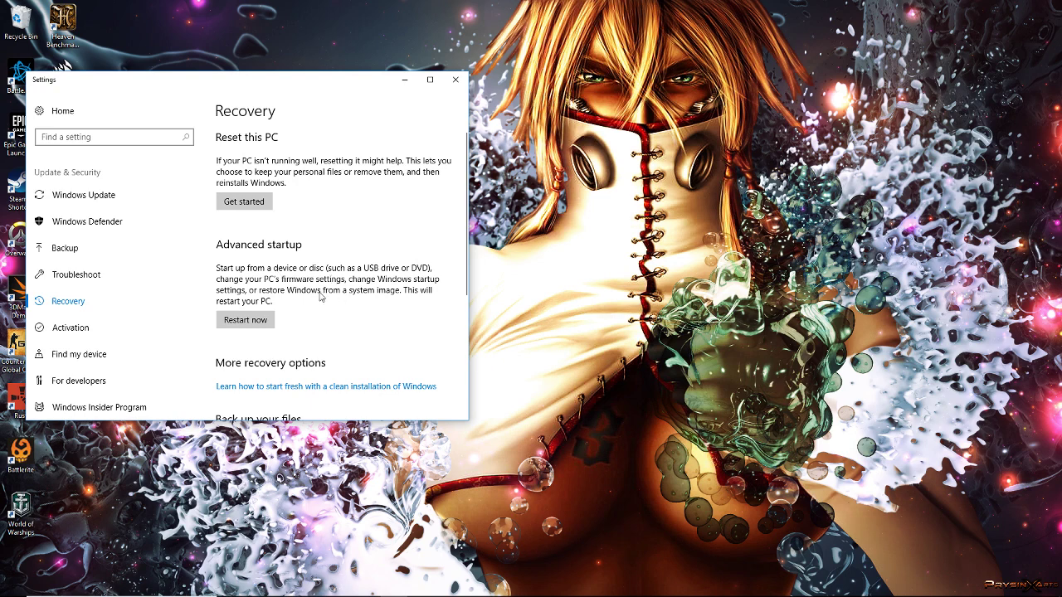
{"action": "left_click", "coordinate": [459, 84]}
Step: Browse the 480Ssd (D:) drive in File Explorer, examine the PPC folder inside AMD, and return to the drive root
{"action": "left_click", "coordinate": [284, 592]}
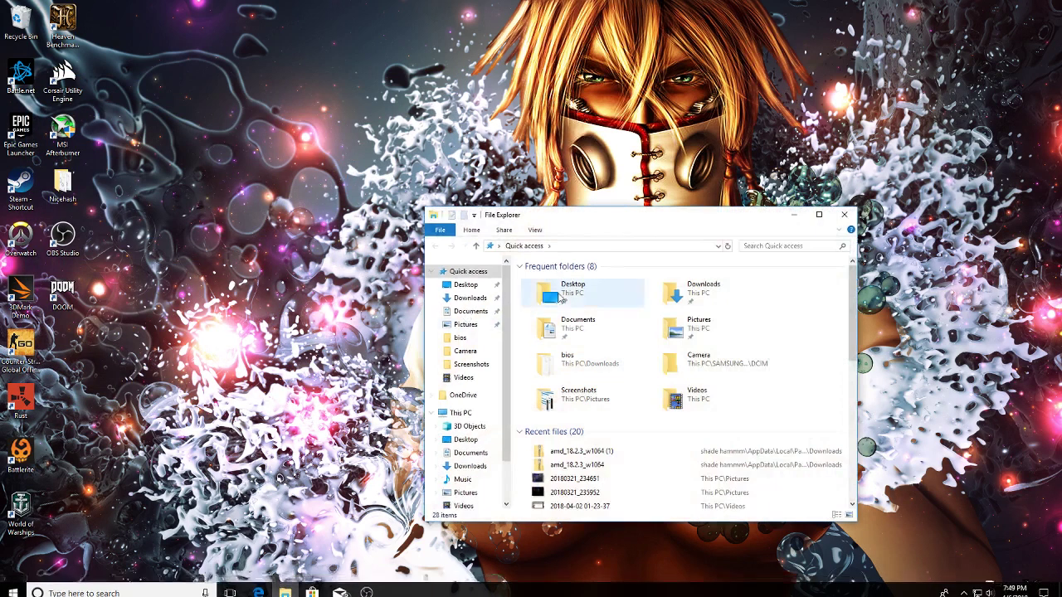
{"action": "left_click", "coordinate": [460, 412]}
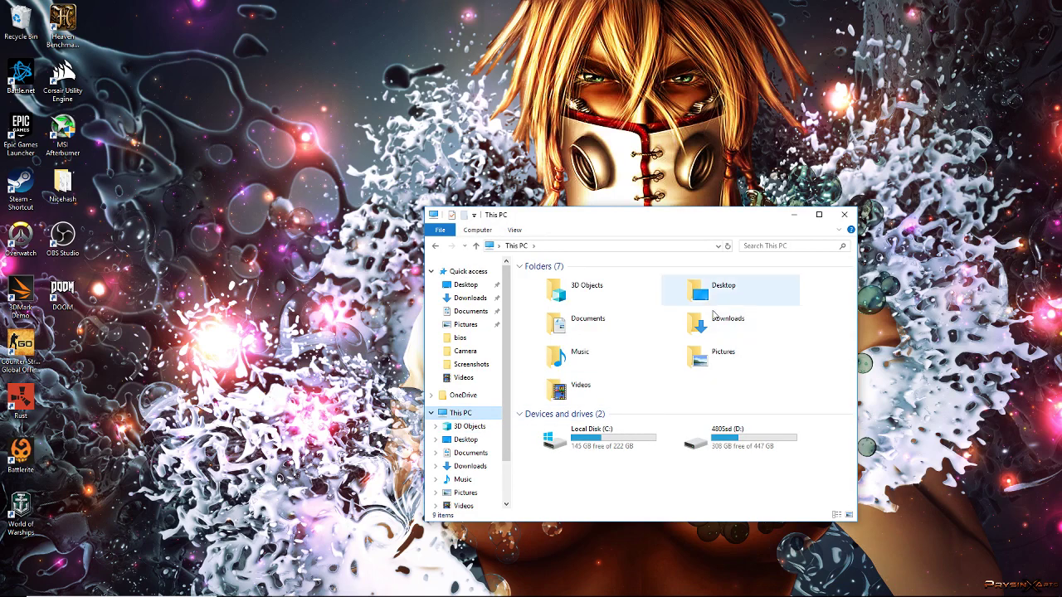
{"action": "double_click", "coordinate": [722, 452]}
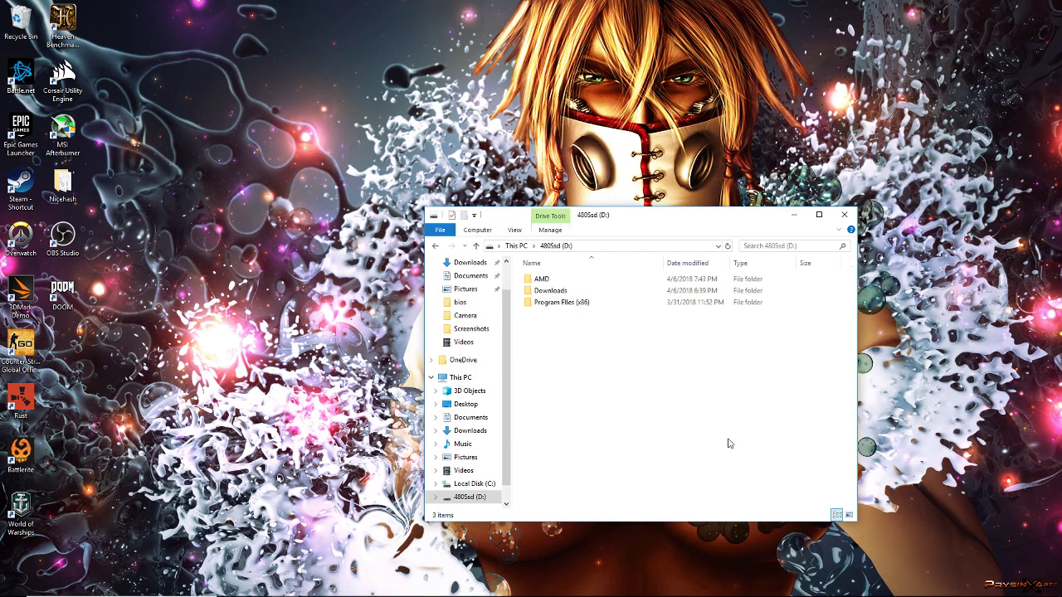
{"action": "double_click", "coordinate": [550, 290]}
{"action": "left_click", "coordinate": [434, 246]}
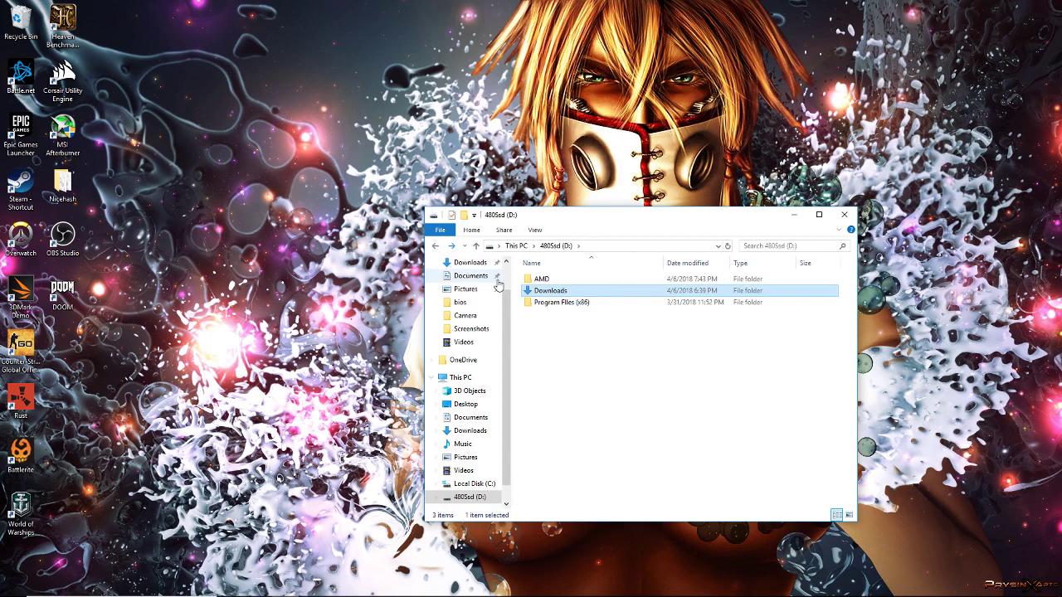
{"action": "double_click", "coordinate": [551, 280]}
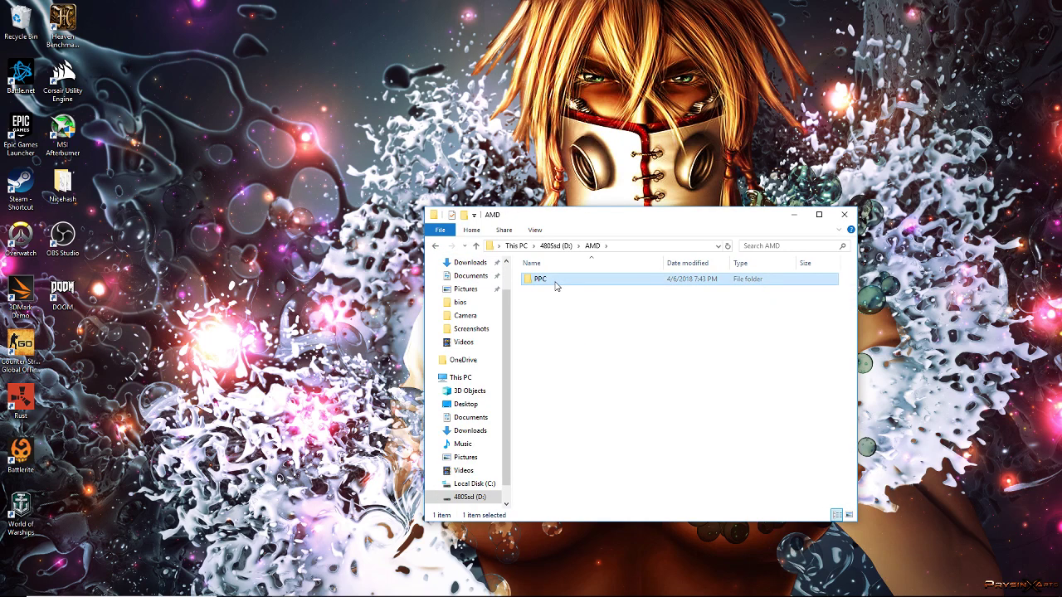
{"action": "double_click", "coordinate": [554, 284]}
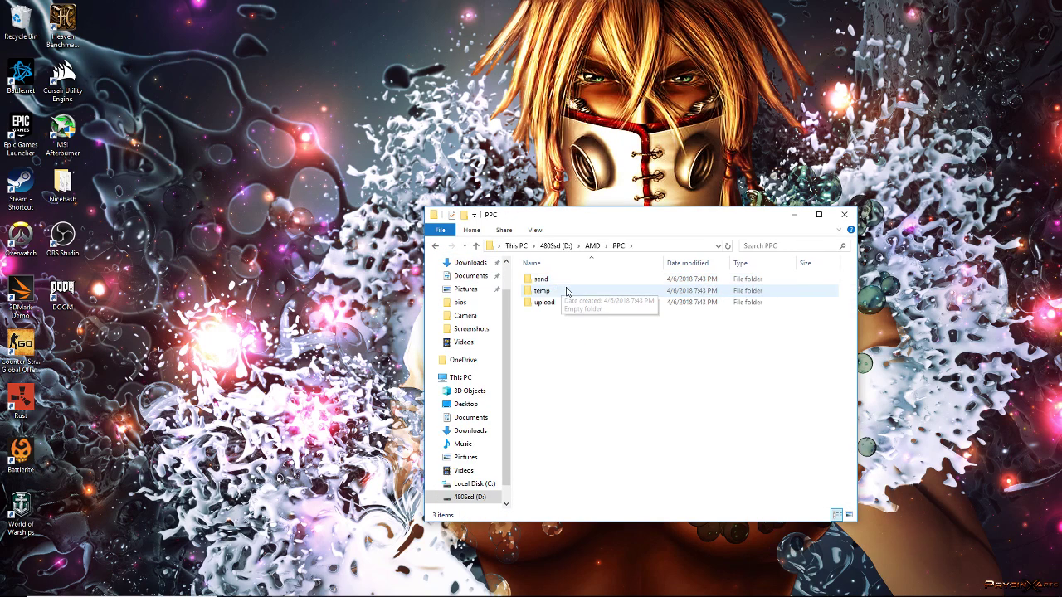
{"action": "left_click", "coordinate": [477, 247]}
{"action": "left_click", "coordinate": [477, 248]}
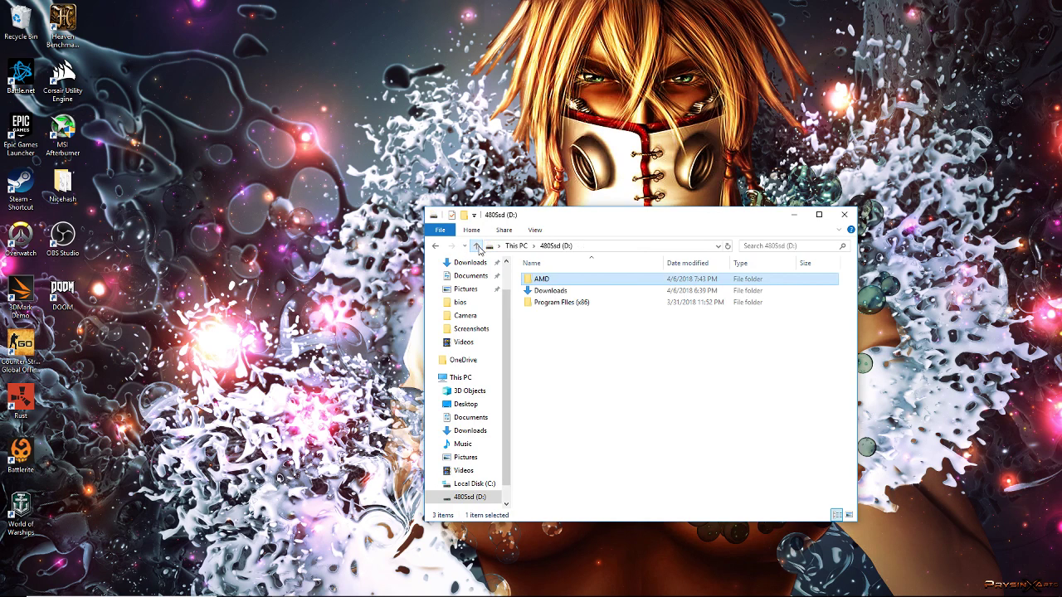
Step: Launch Display Driver Uninstaller from the [Guru3D.com]-DDU folder in Downloads on the D: drive
{"action": "double_click", "coordinate": [562, 296]}
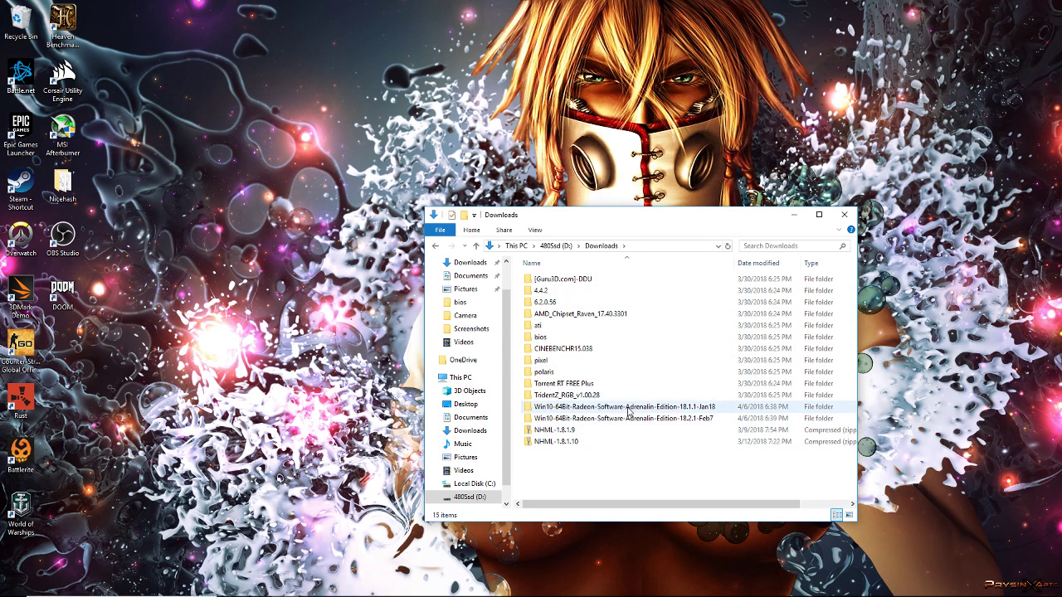
{"action": "left_click", "coordinate": [435, 246]}
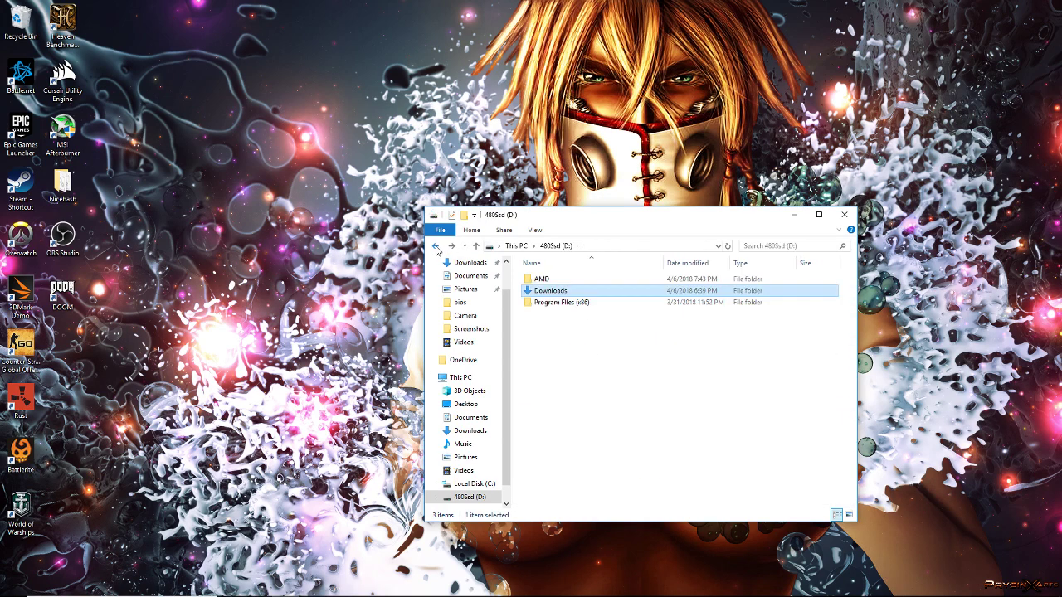
{"action": "double_click", "coordinate": [556, 294]}
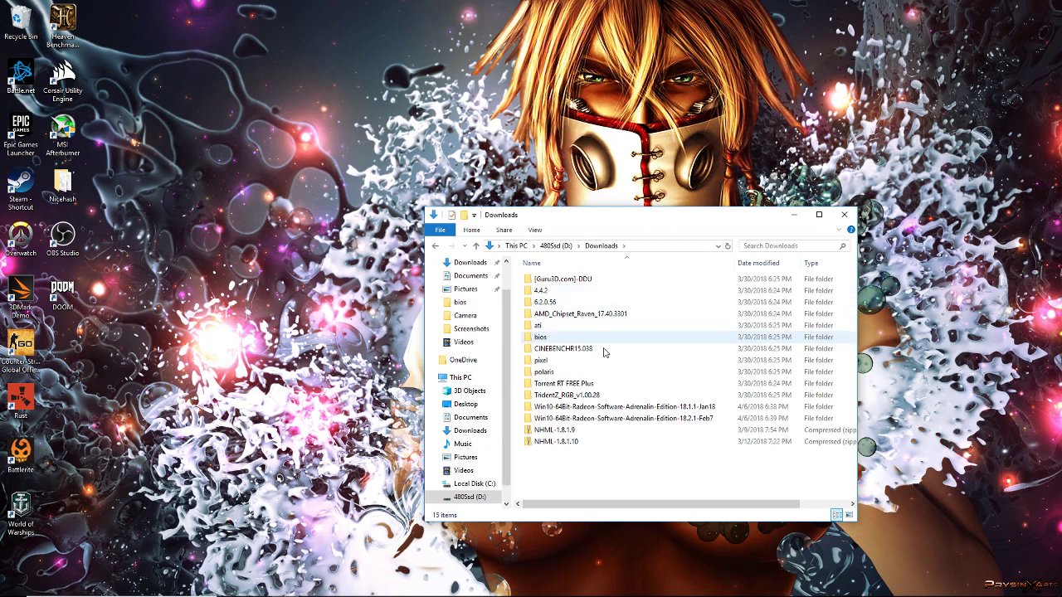
{"action": "left_click", "coordinate": [572, 282]}
{"action": "double_click", "coordinate": [573, 282]}
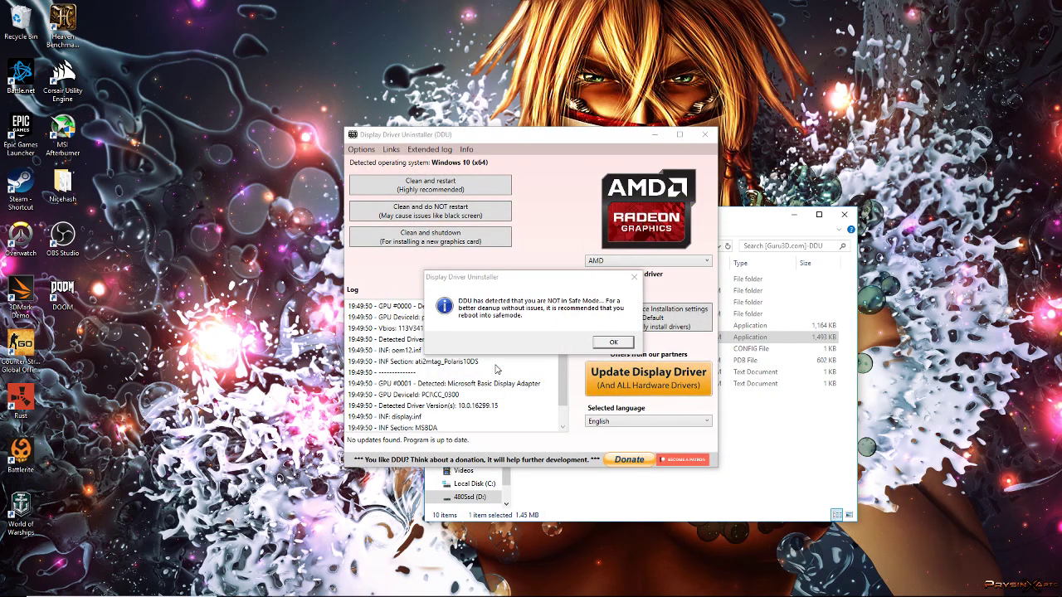
Step: Dismiss the Safe Mode notice, review the graphics driver vendor selection, and close Display Driver Uninstaller and its folder
{"action": "left_click", "coordinate": [614, 343]}
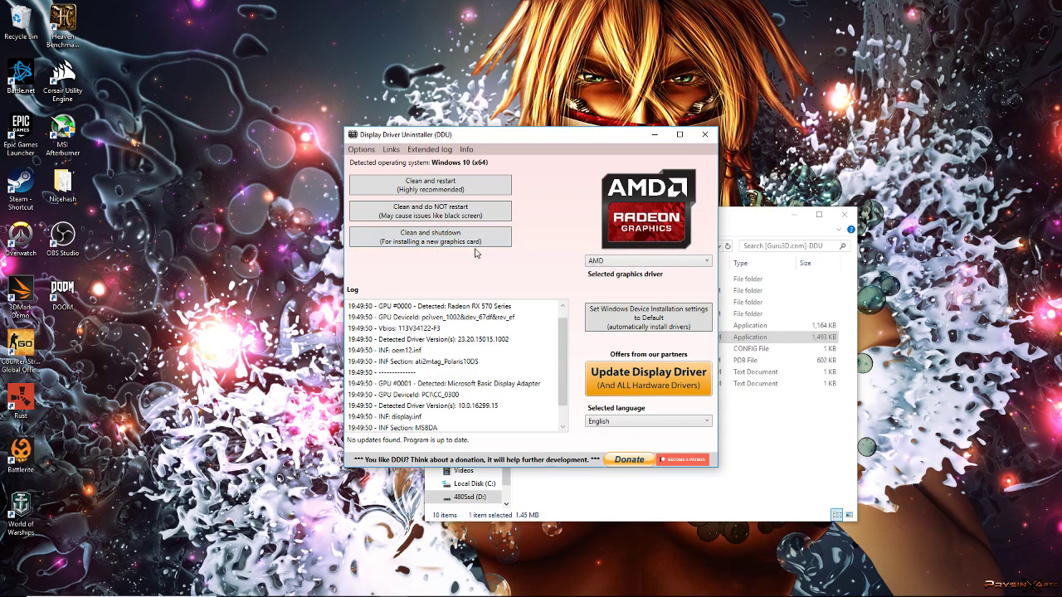
{"action": "left_click", "coordinate": [635, 264]}
{"action": "left_click", "coordinate": [629, 285]}
{"action": "left_click", "coordinate": [705, 133]}
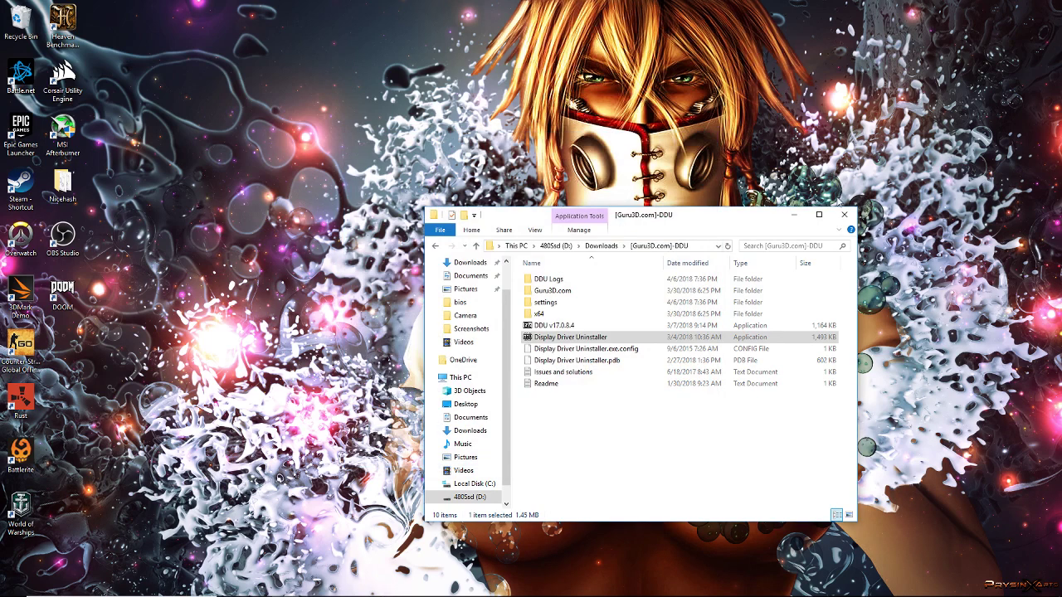
{"action": "left_click", "coordinate": [845, 215]}
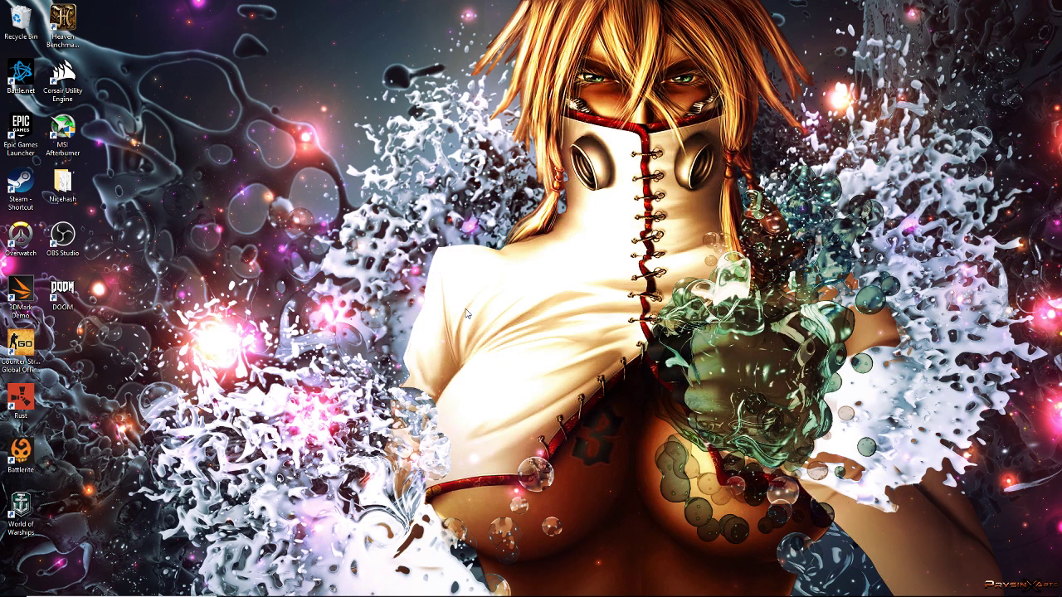
{"action": "right_click", "coordinate": [450, 264]}
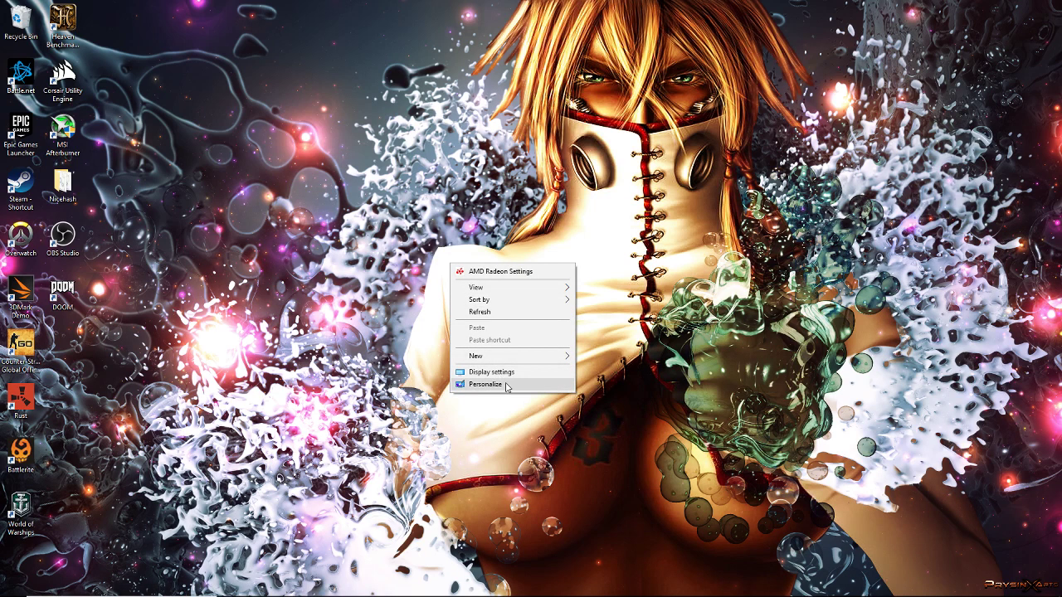
{"action": "left_click", "coordinate": [361, 320]}
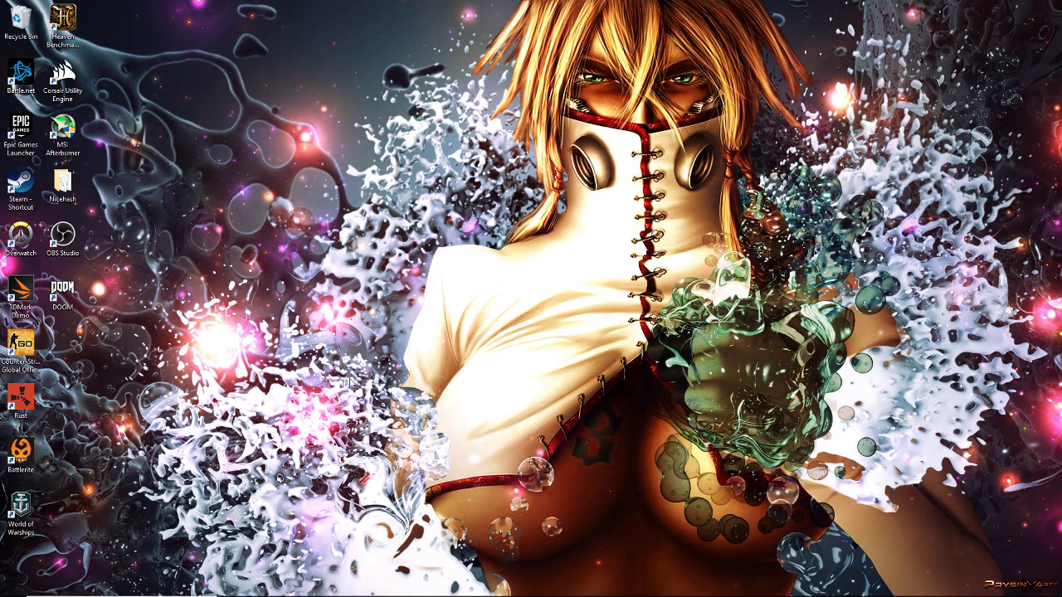
Step: Search Windows for "driver" and open Device Manager
{"action": "left_click", "coordinate": [107, 586]}
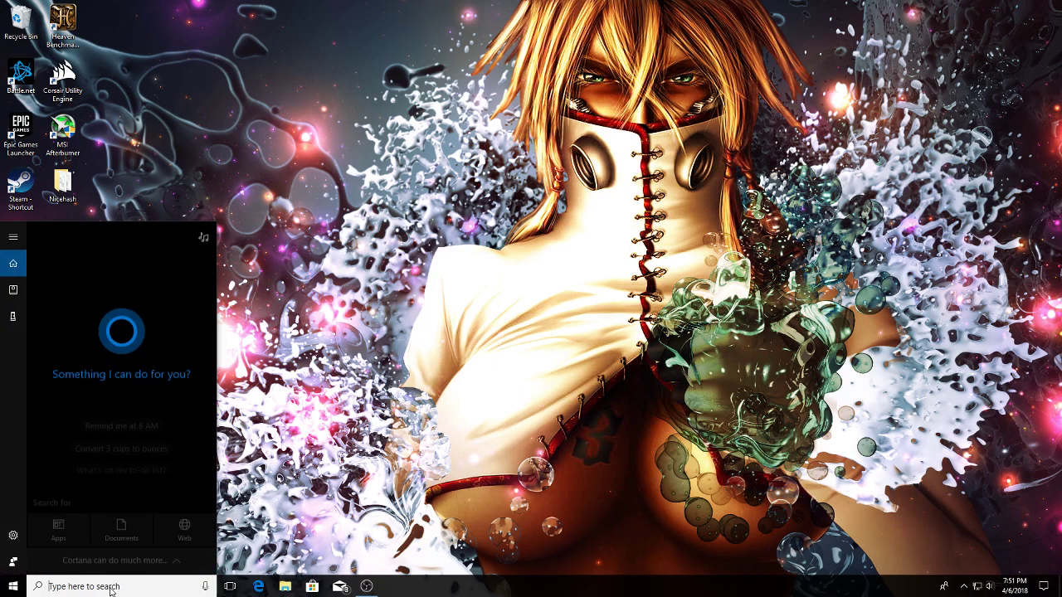
{"action": "type", "text": "device"}
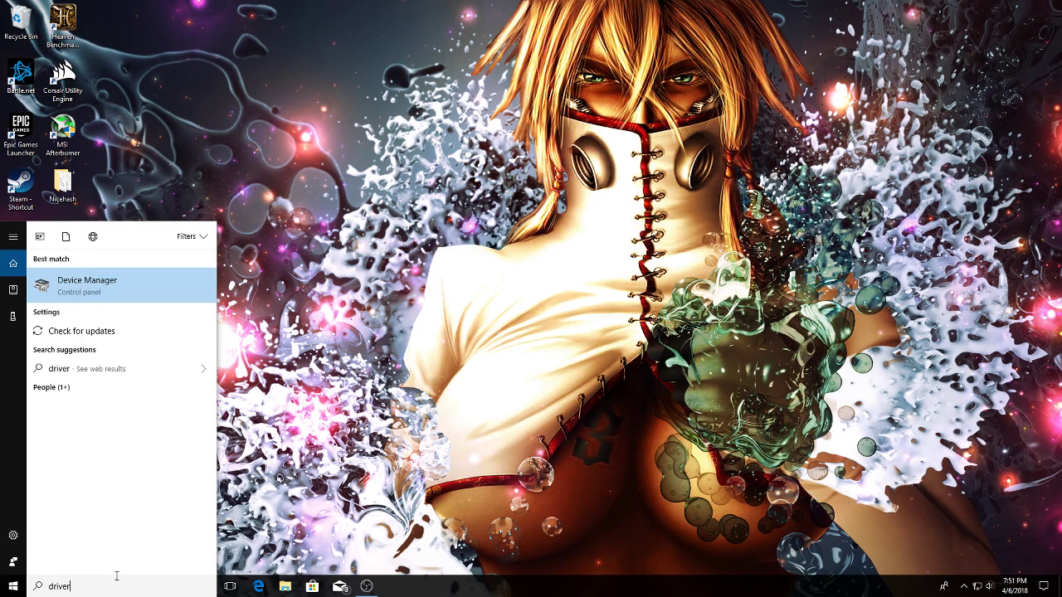
{"action": "left_click", "coordinate": [126, 291]}
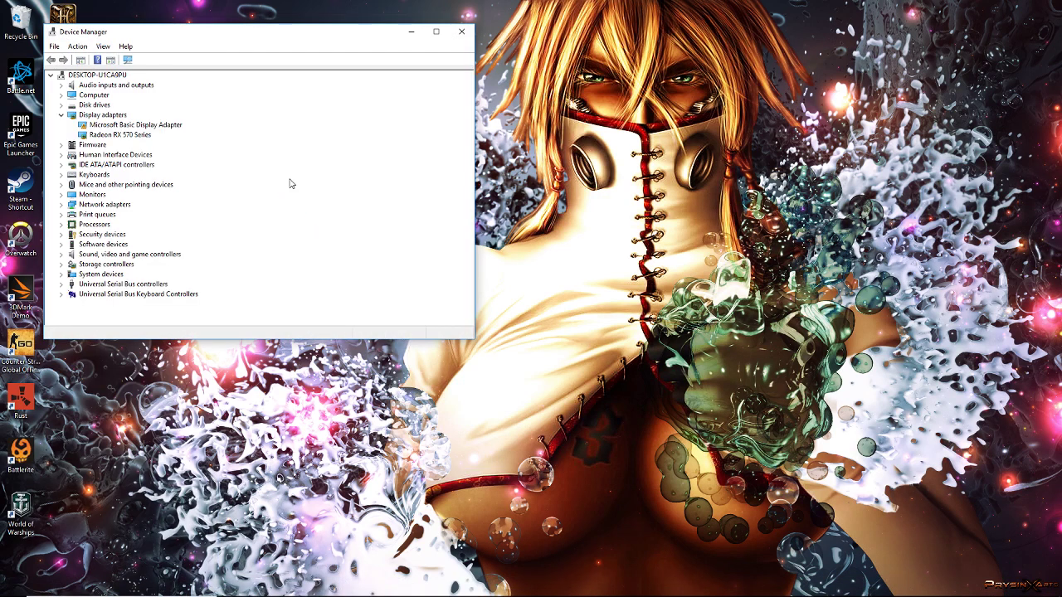
Step: Uninstall the Microsoft Basic Display Adapter, select the Radeon RX 570 Series, and close Device Manager
{"action": "left_click", "coordinate": [124, 125]}
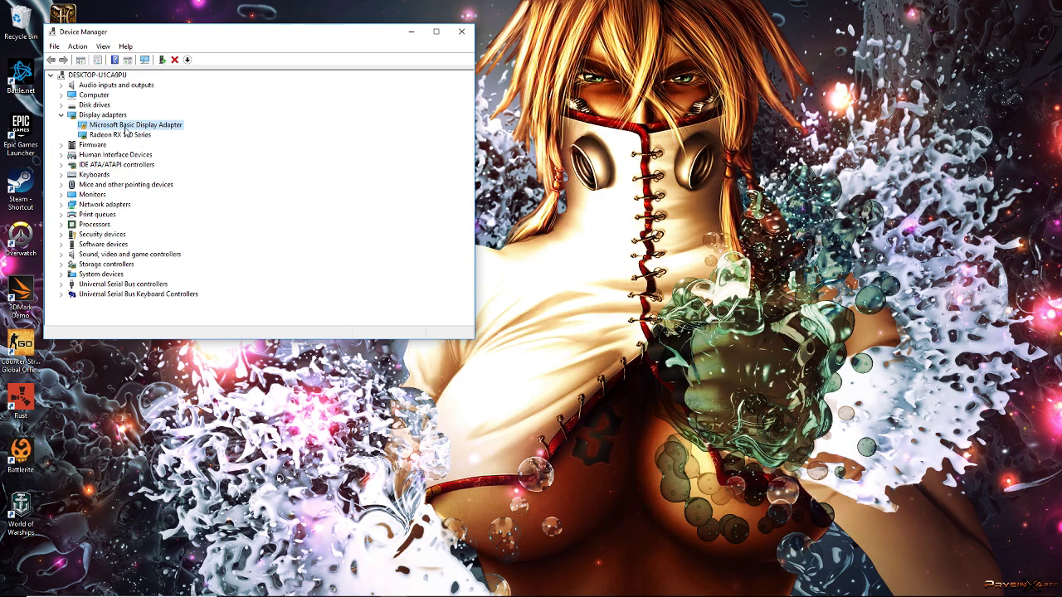
{"action": "right_click", "coordinate": [124, 131]}
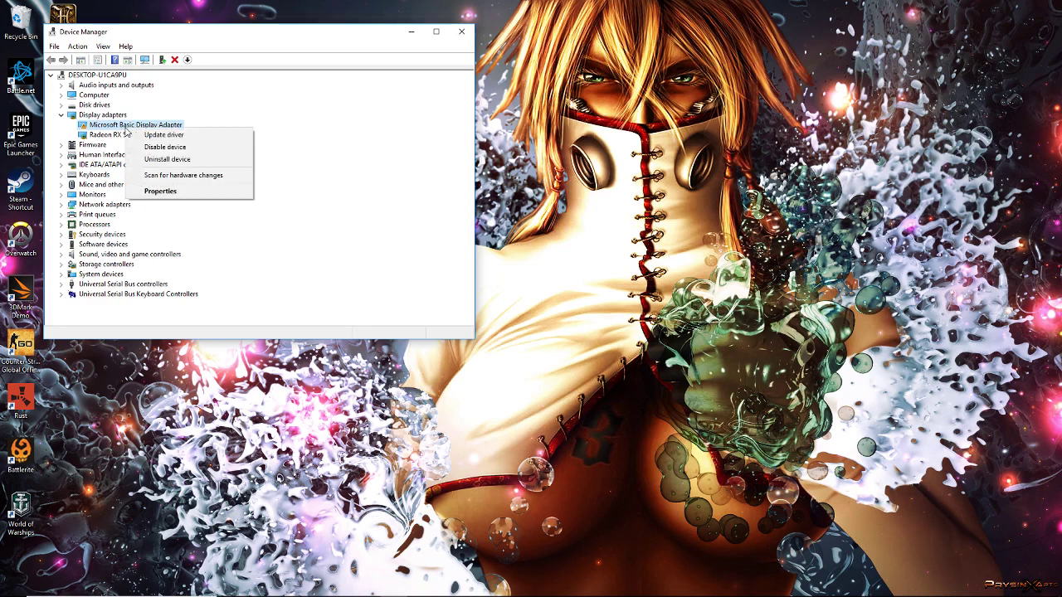
{"action": "left_click", "coordinate": [196, 164]}
{"action": "left_click", "coordinate": [547, 352]}
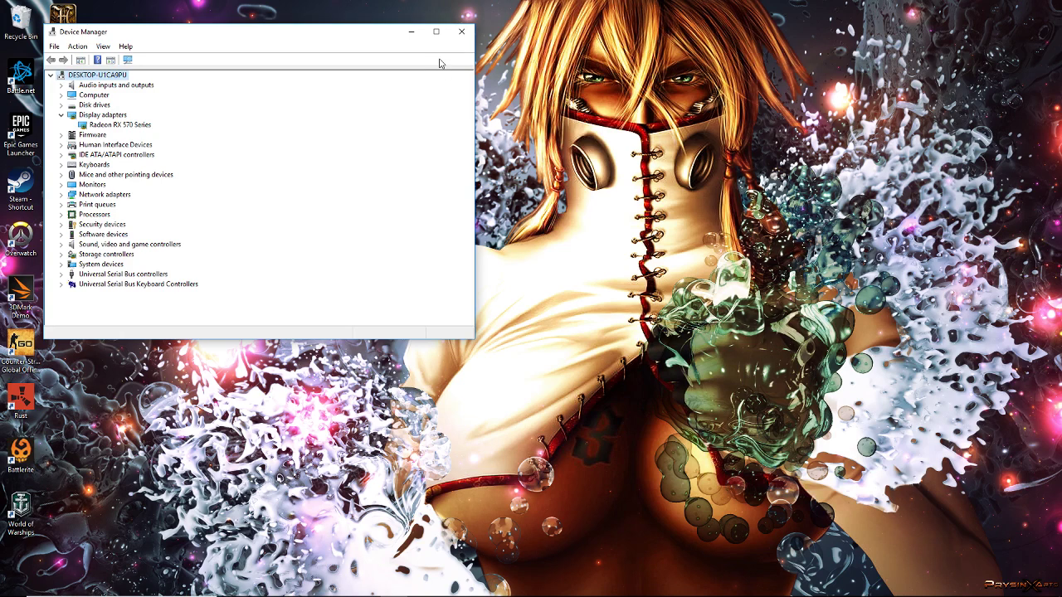
{"action": "left_click", "coordinate": [116, 125]}
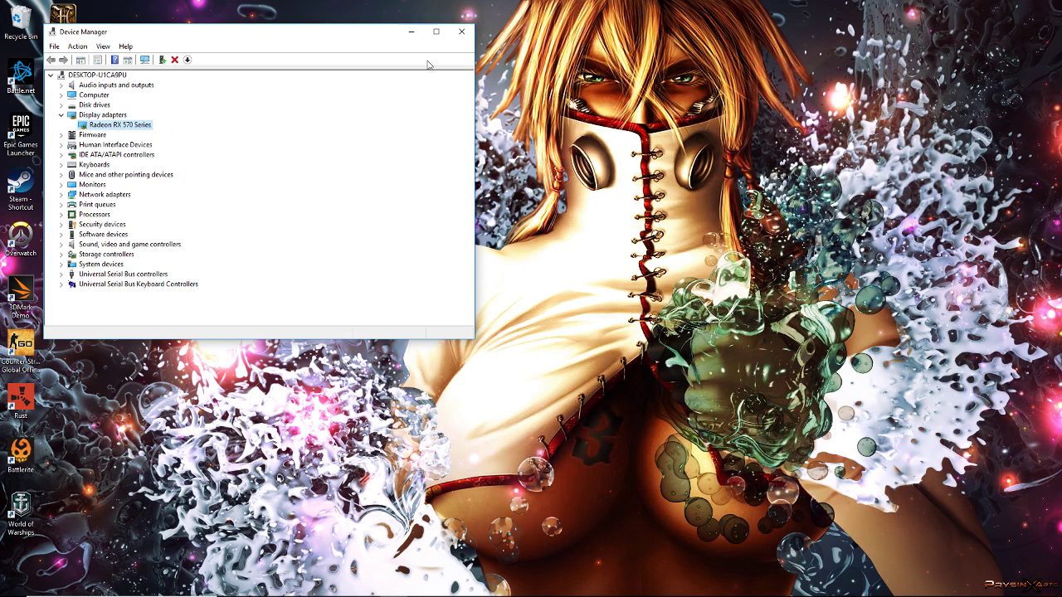
{"action": "left_click", "coordinate": [462, 32]}
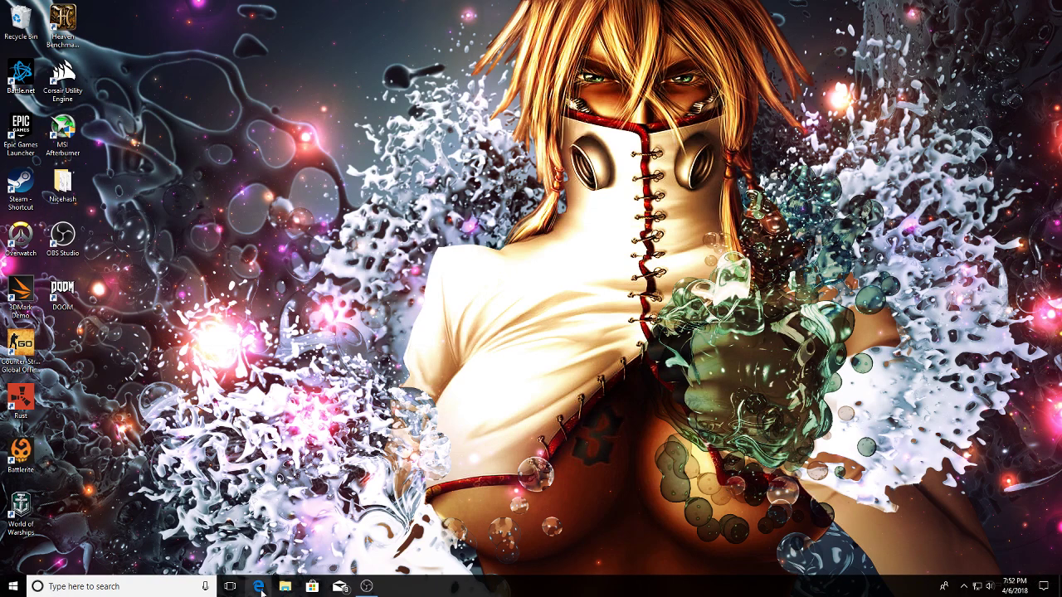
Step: Switch to Microsoft Edge and examine the AMD Graphics Drivers entry on MSI's Radeon RX 570 Armor 8G OC support page
{"action": "left_click", "coordinate": [259, 587]}
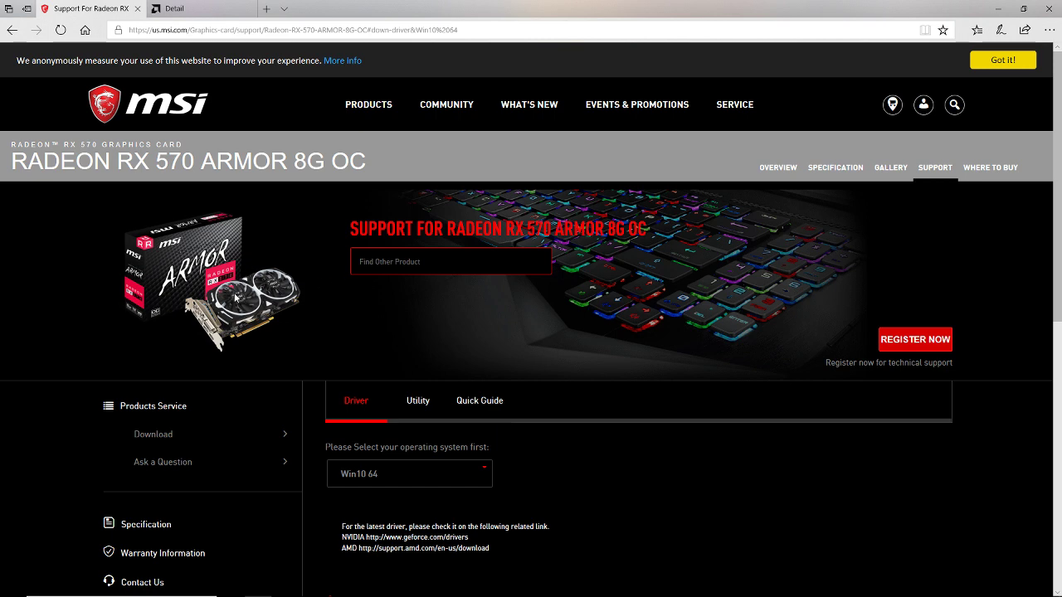
{"action": "scroll", "coordinate": [297, 327], "scroll_direction": "down", "scroll_amount": 2}
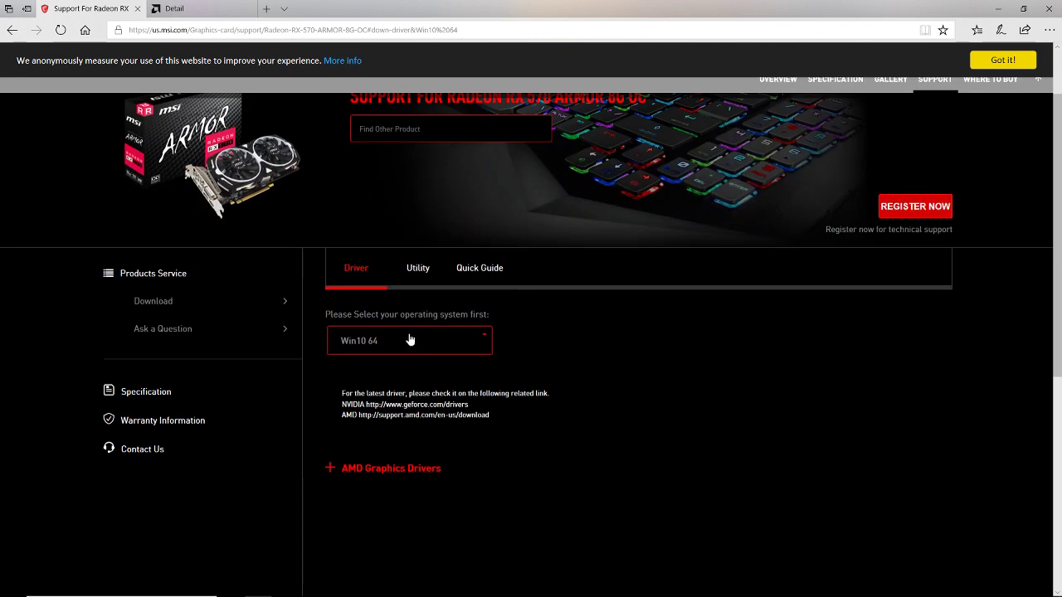
{"action": "scroll", "coordinate": [434, 377], "scroll_direction": "down", "scroll_amount": 2}
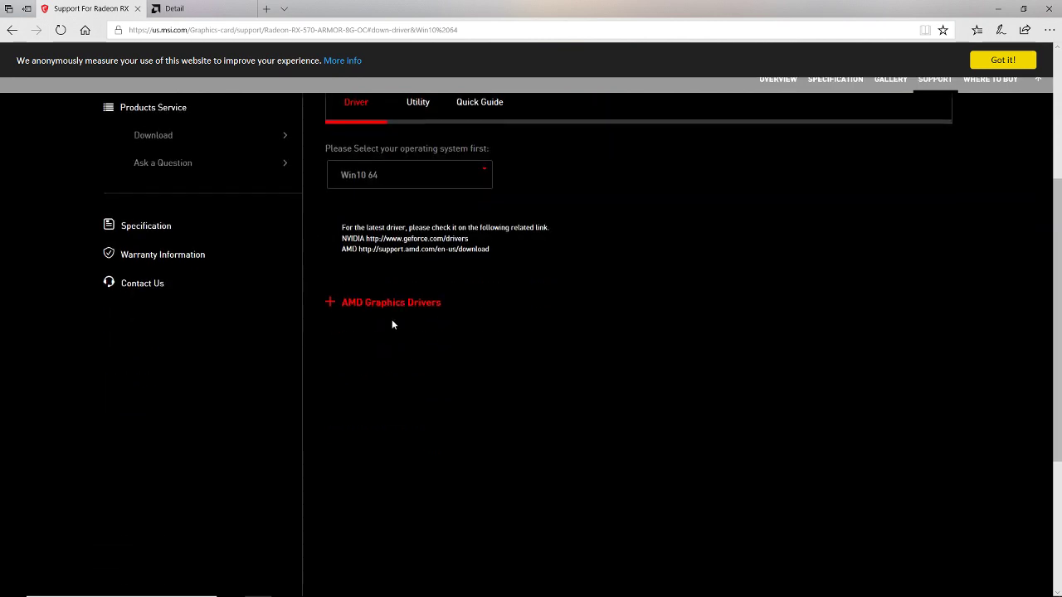
{"action": "left_click", "coordinate": [438, 307]}
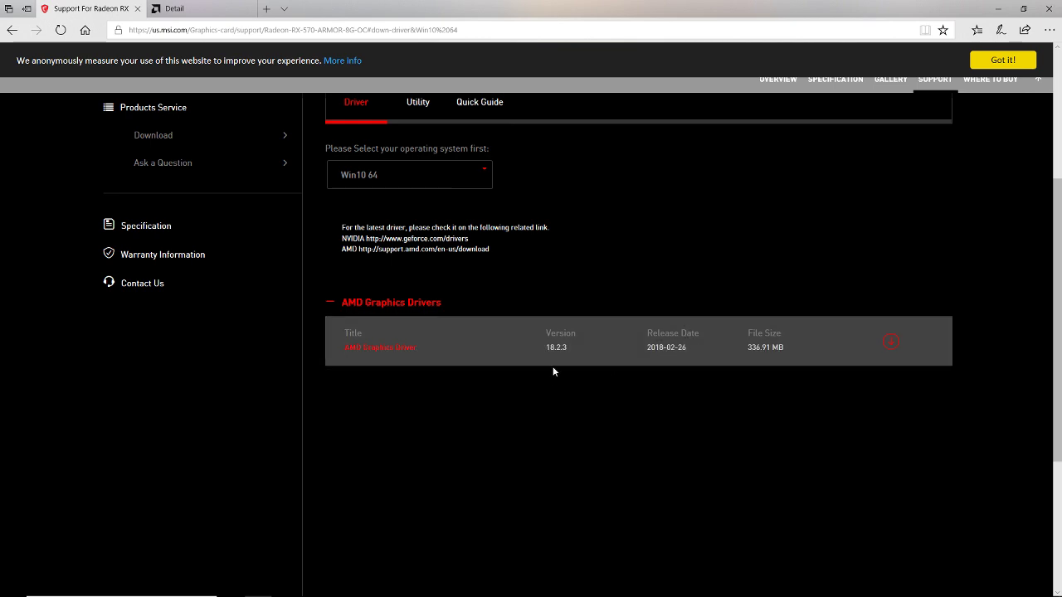
{"action": "scroll", "coordinate": [437, 342], "scroll_direction": "up", "scroll_amount": 3}
{"action": "scroll", "coordinate": [431, 328], "scroll_direction": "down", "scroll_amount": 3}
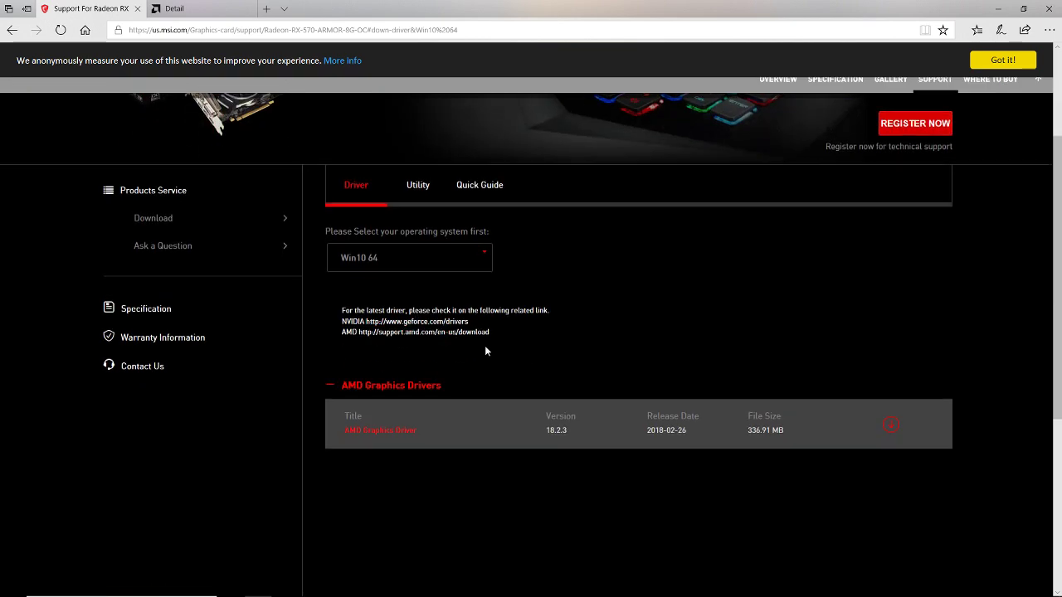
{"action": "scroll", "coordinate": [464, 315], "scroll_direction": "up", "scroll_amount": 3}
Step: Go back to AMD's home page, then open Drivers & Support and the Windows 10 64-bit driver page for Radeon RX 500 Series
{"action": "left_click", "coordinate": [178, 8]}
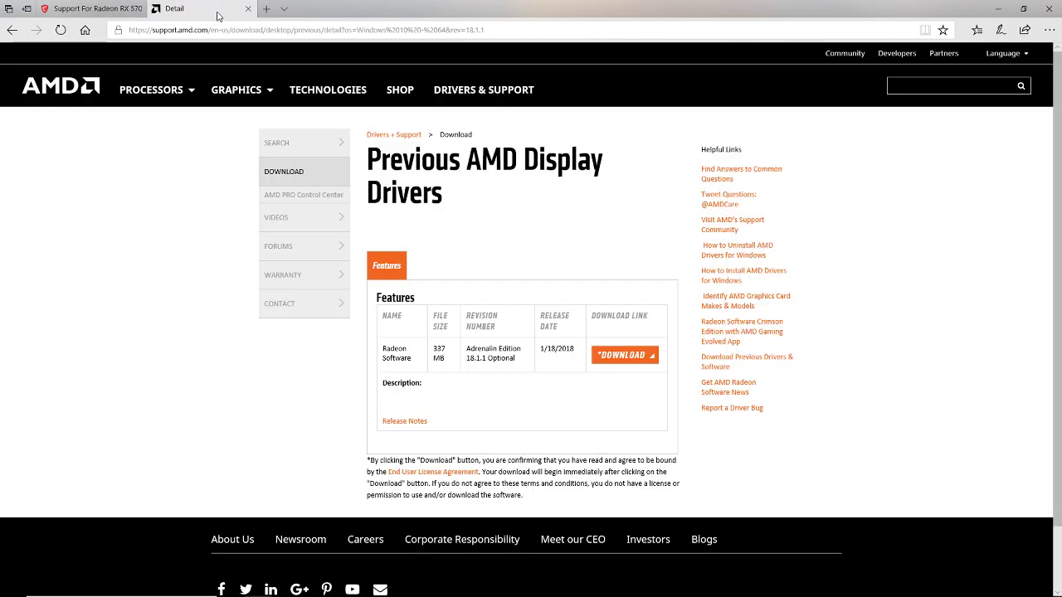
{"action": "left_click", "coordinate": [15, 33]}
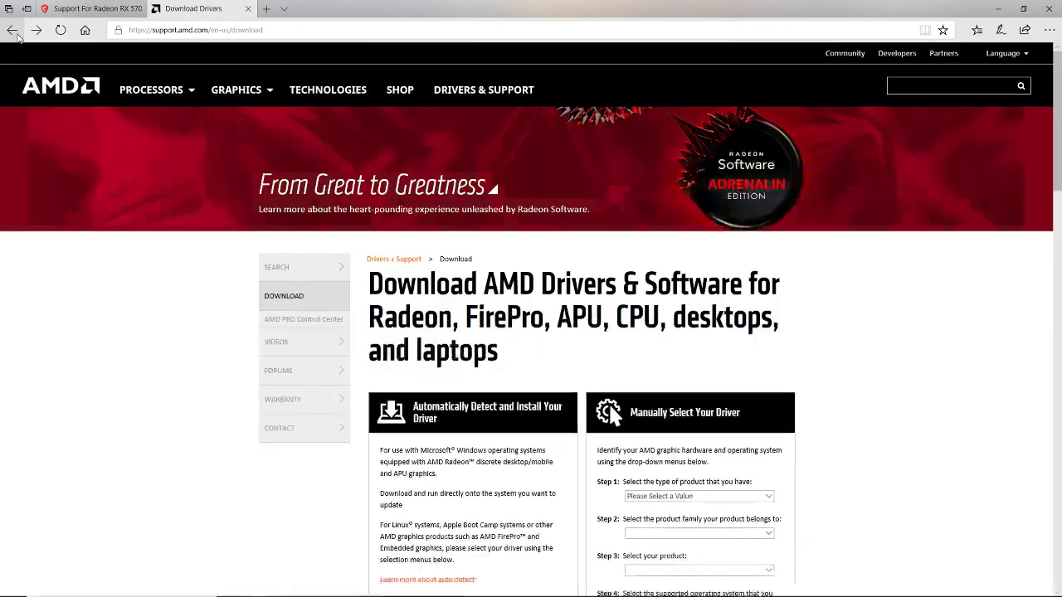
{"action": "left_click", "coordinate": [16, 35]}
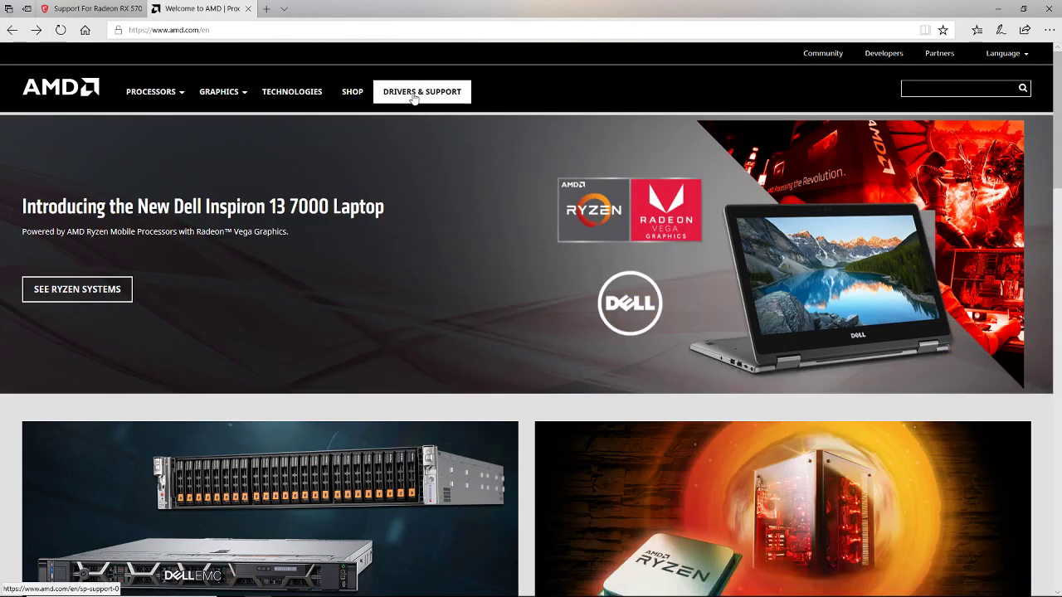
{"action": "left_click", "coordinate": [422, 91]}
{"action": "scroll", "coordinate": [386, 180], "scroll_direction": "down", "scroll_amount": 5}
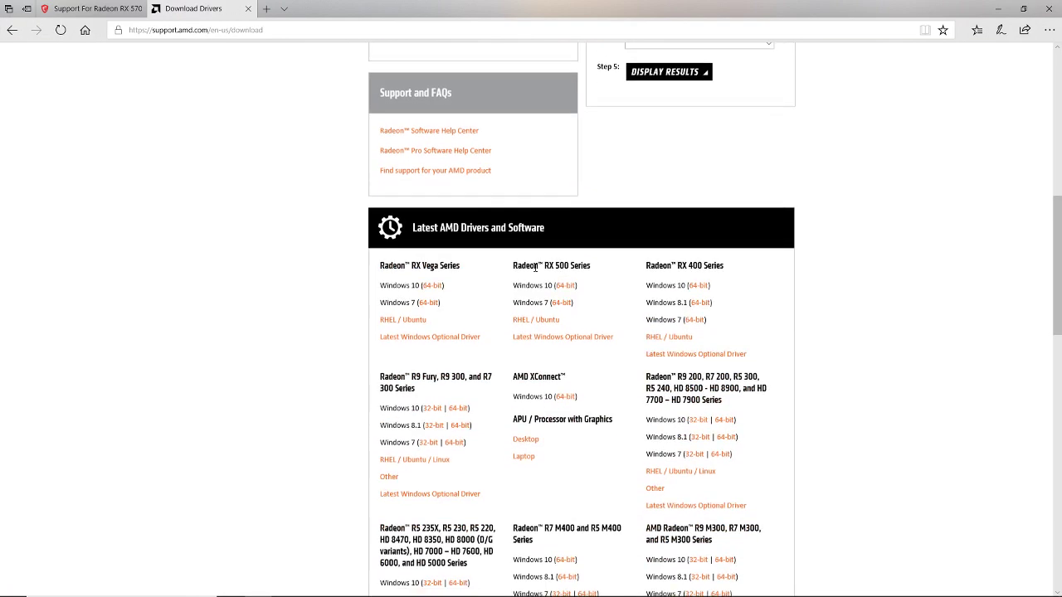
{"action": "left_click_drag", "start_coordinate": [512, 263], "coordinate": [574, 266]}
{"action": "left_click", "coordinate": [572, 270]}
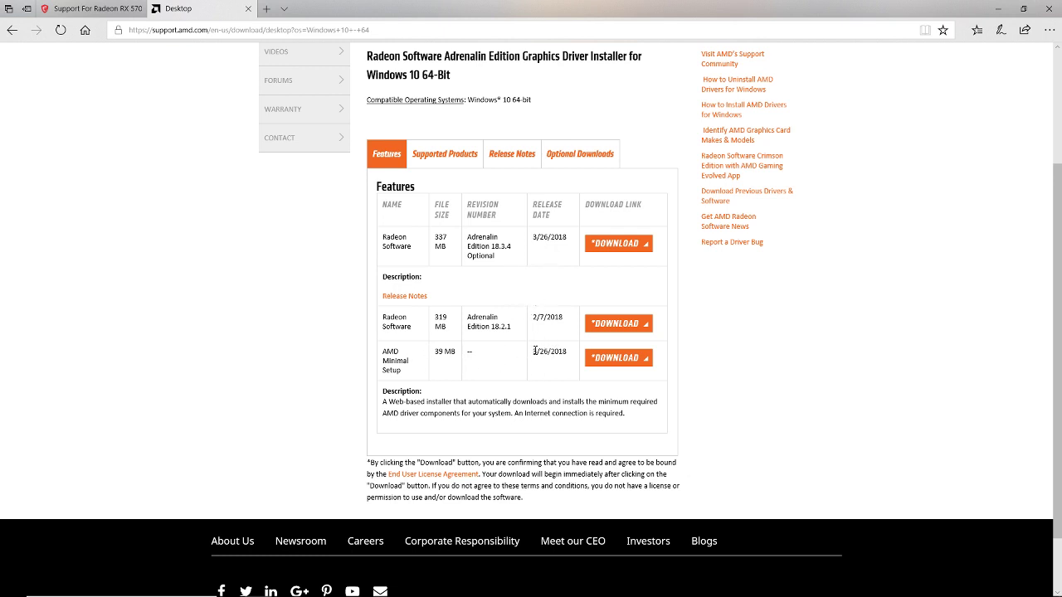
Step: Examine the release dates and the Adrenalin Edition 18.2.1 entry, and open the list of previous AMD display drivers
{"action": "left_click_drag", "start_coordinate": [535, 351], "coordinate": [566, 351]}
{"action": "left_click", "coordinate": [566, 351]}
{"action": "mouse_move", "coordinate": [859, 592]}
{"action": "mouse_move", "coordinate": [547, 596]}
{"action": "left_click_drag", "start_coordinate": [469, 317], "coordinate": [535, 327]}
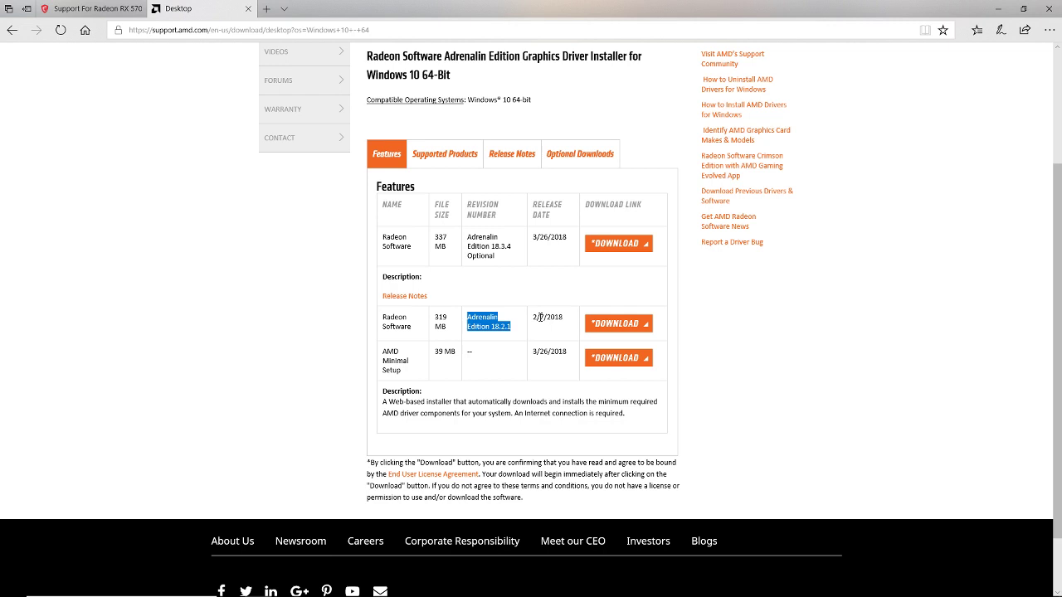
{"action": "left_click", "coordinate": [540, 317]}
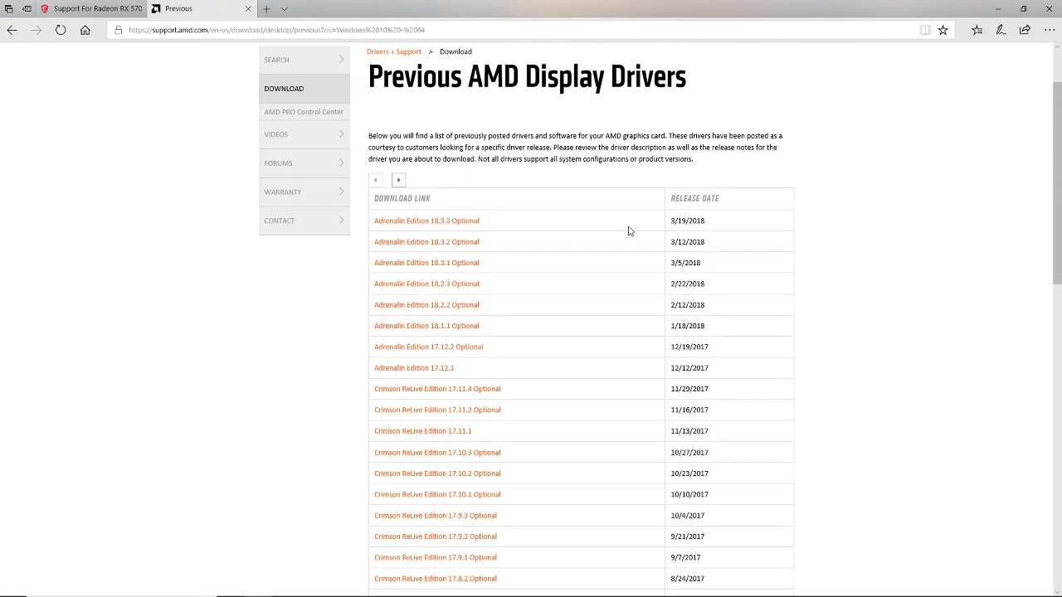
Step: Browse the previous drivers, open the Adrenalin Edition 18.1.1 Optional download page, and minimize the browser
{"action": "scroll", "coordinate": [581, 244], "scroll_direction": "down", "scroll_amount": 2}
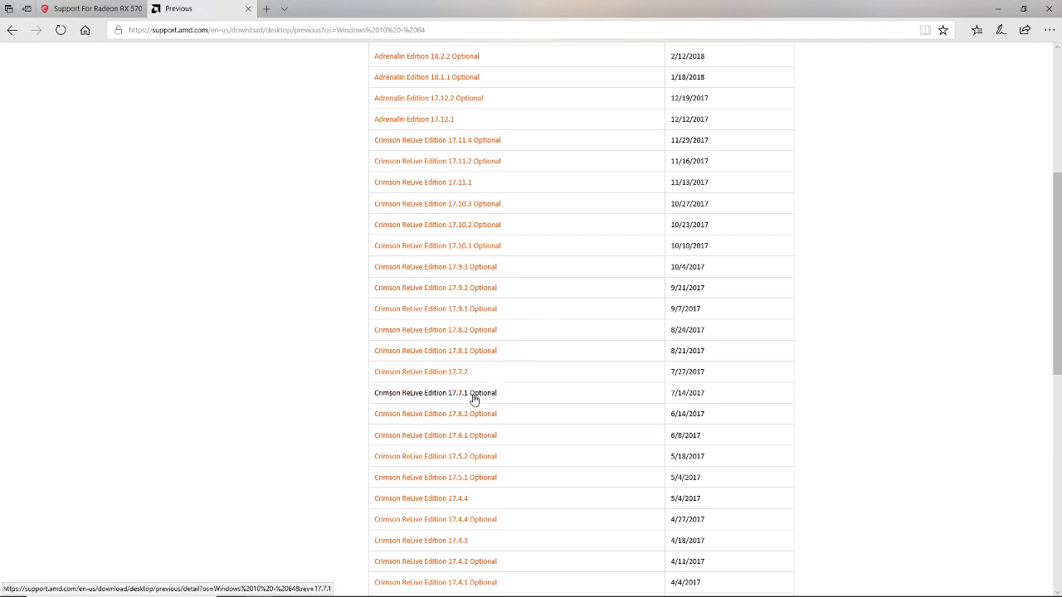
{"action": "scroll", "coordinate": [498, 390], "scroll_direction": "up", "scroll_amount": 3}
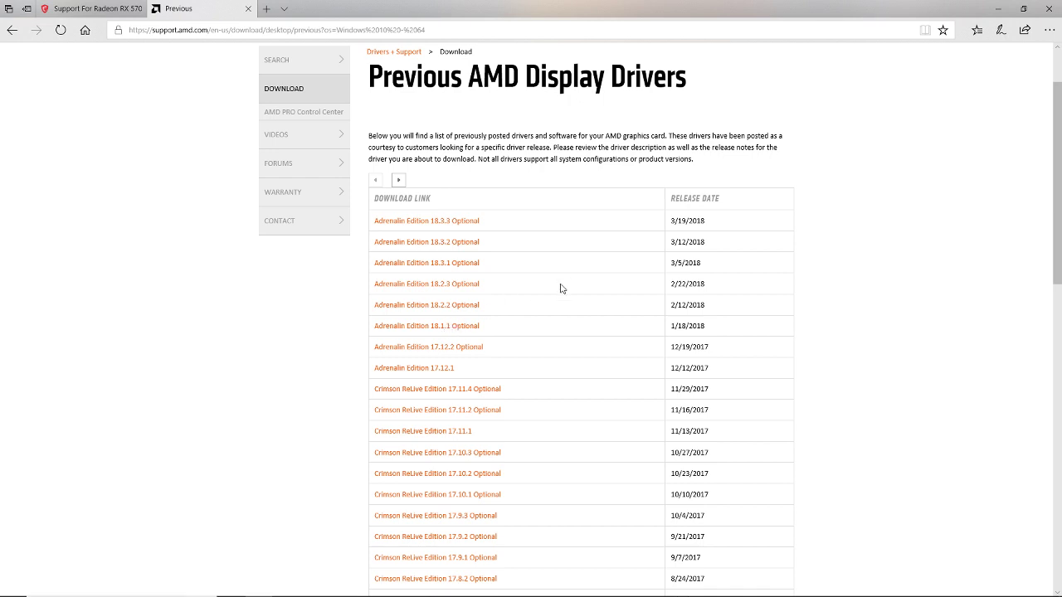
{"action": "left_click", "coordinate": [442, 328]}
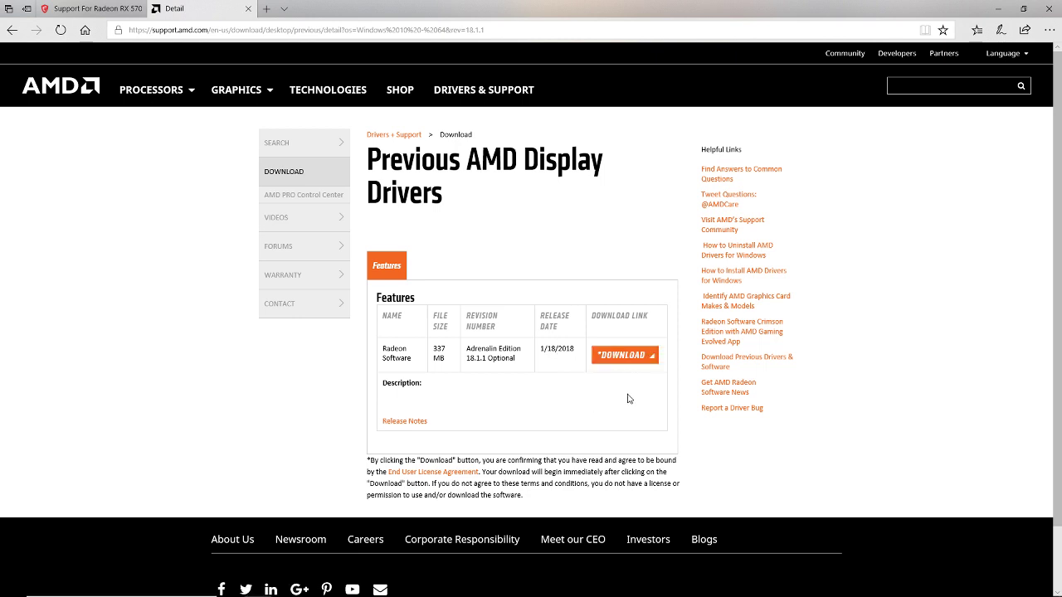
{"action": "left_click", "coordinate": [999, 9]}
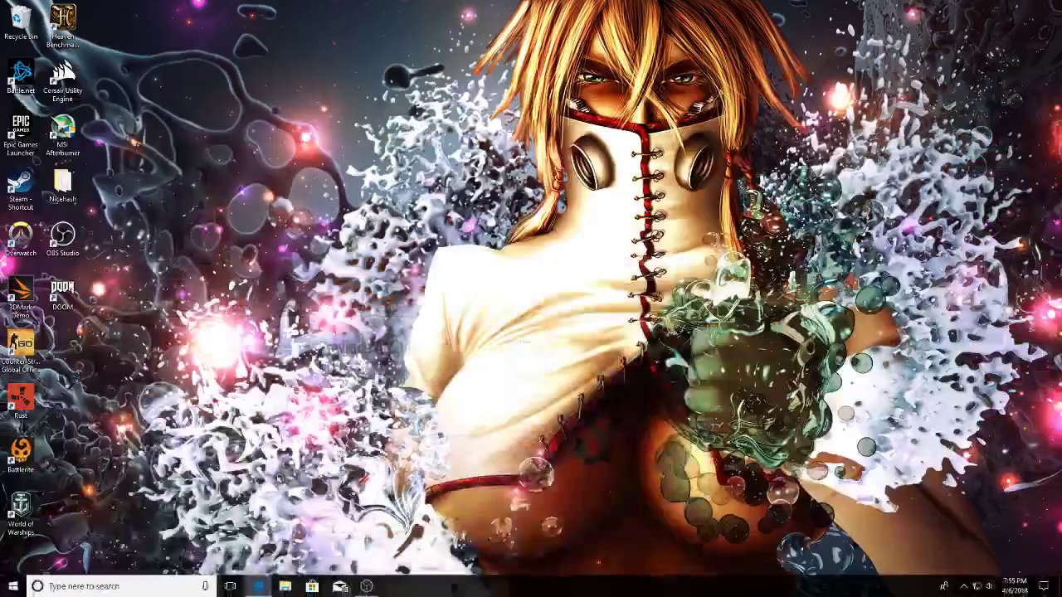
Step: Launch Setup from the Win10-64Bit-Radeon-Software-Adrenalin-Edition-18.1.1-Jan18 folder in Downloads on the 480Ssd (D:) drive
{"action": "left_click", "coordinate": [285, 587]}
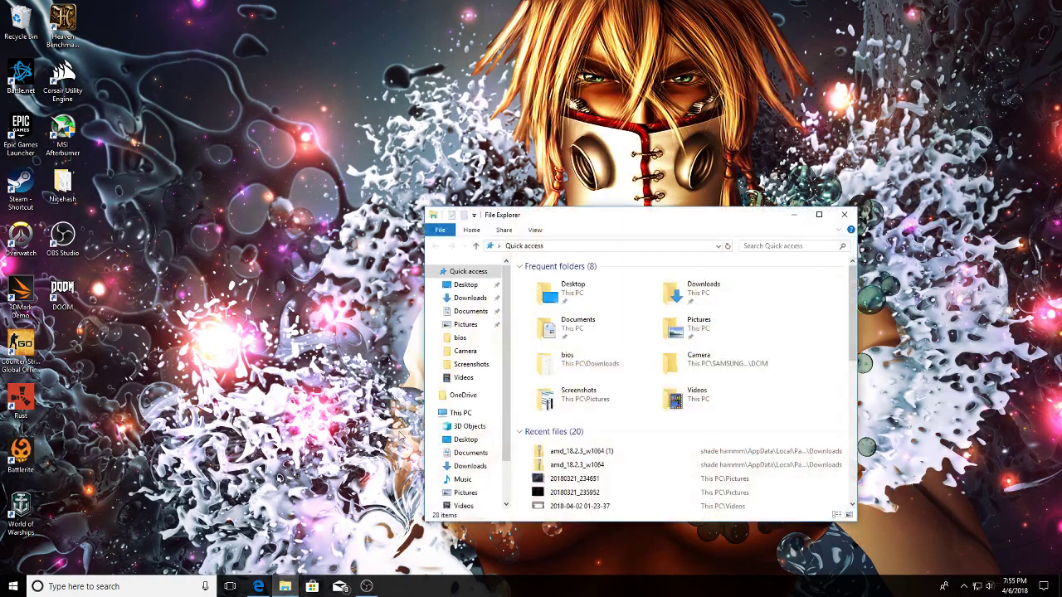
{"action": "double_click", "coordinate": [701, 295]}
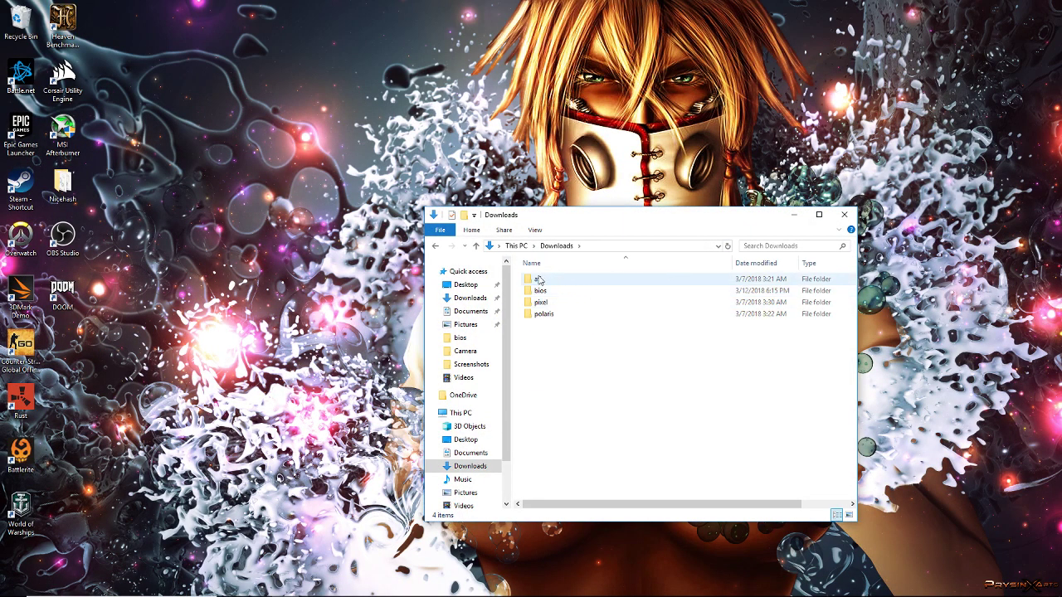
{"action": "left_click", "coordinate": [476, 246]}
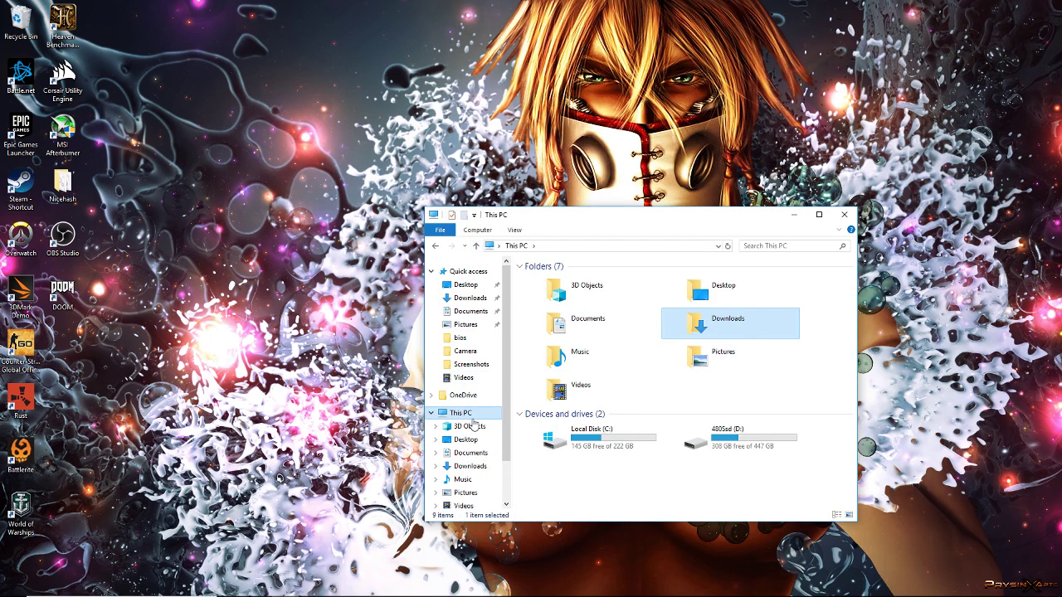
{"action": "double_click", "coordinate": [734, 434]}
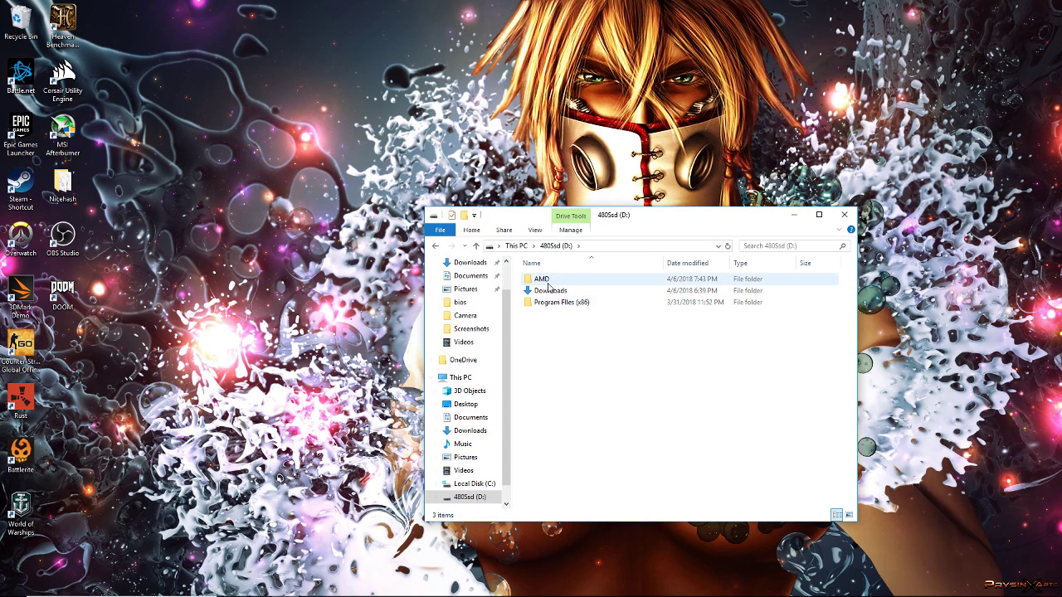
{"action": "double_click", "coordinate": [549, 291]}
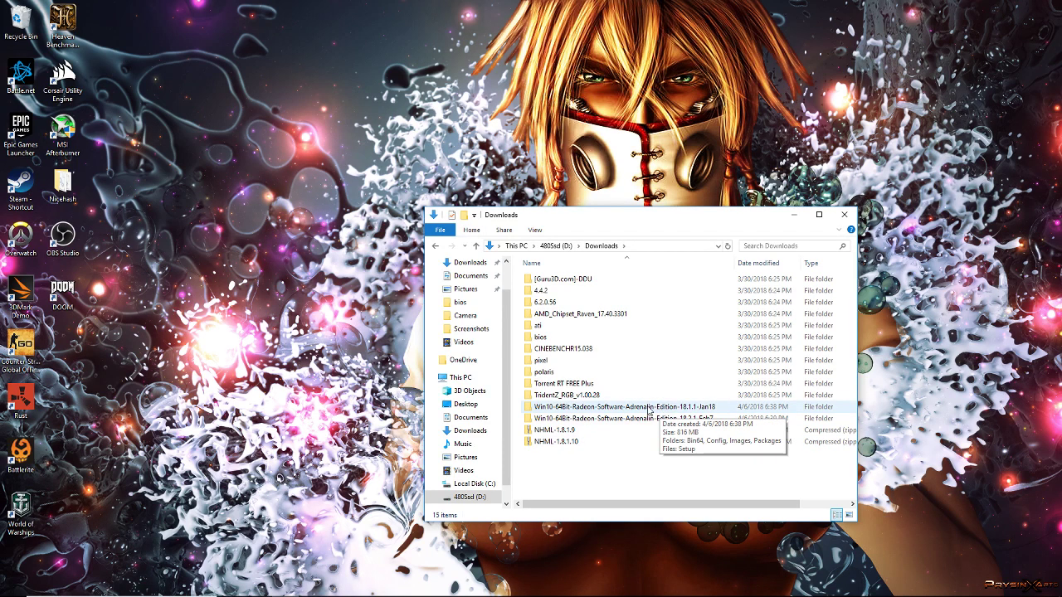
{"action": "double_click", "coordinate": [645, 407]}
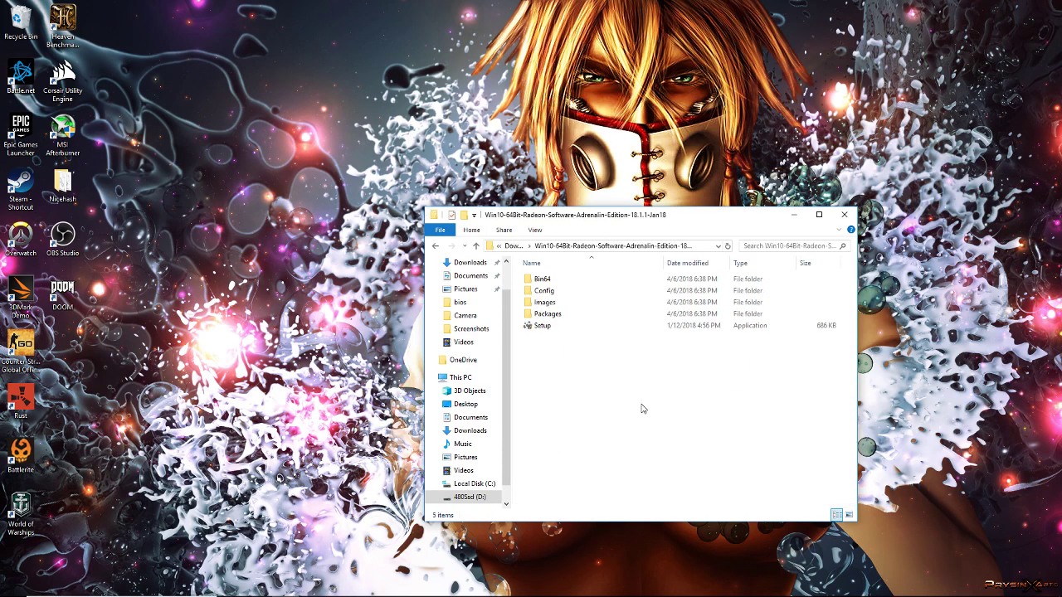
{"action": "right_click", "coordinate": [540, 328]}
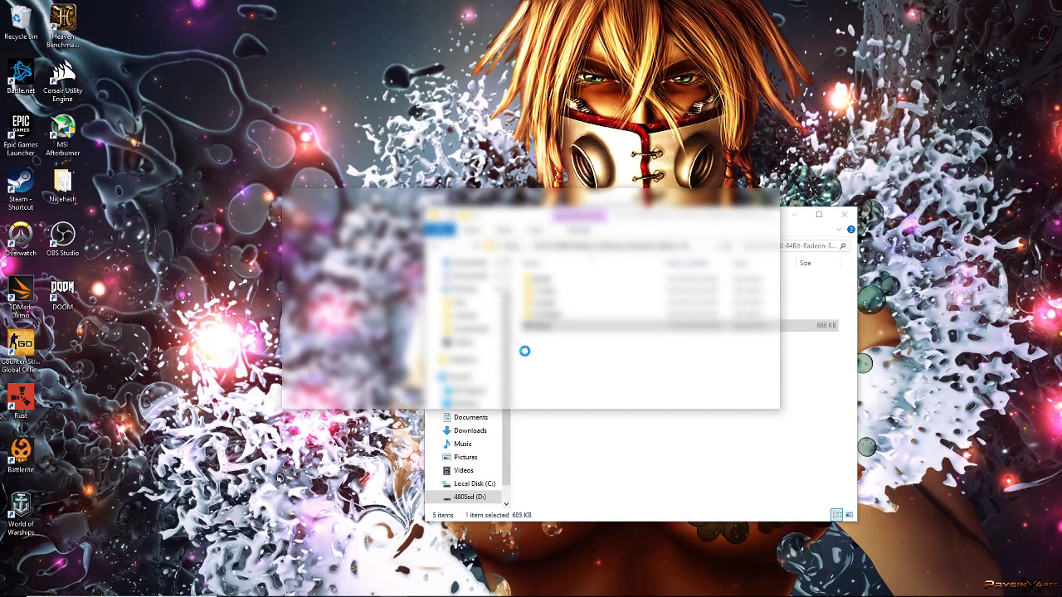
{"action": "left_click", "coordinate": [531, 396]}
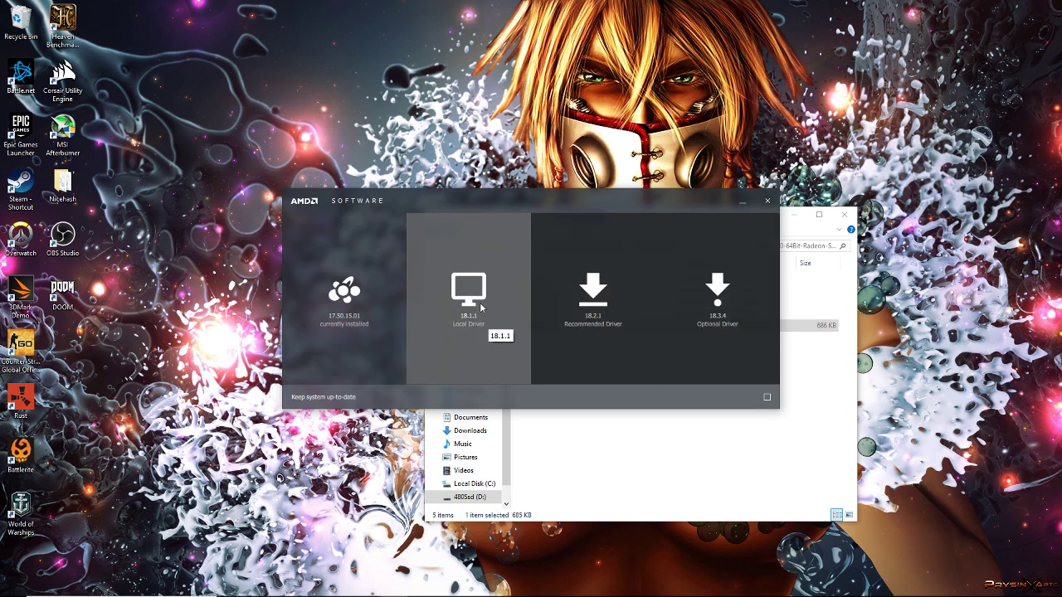
Step: Check the installed graphics driver version in MSI Afterburner and close it
{"action": "right_click", "coordinate": [70, 131]}
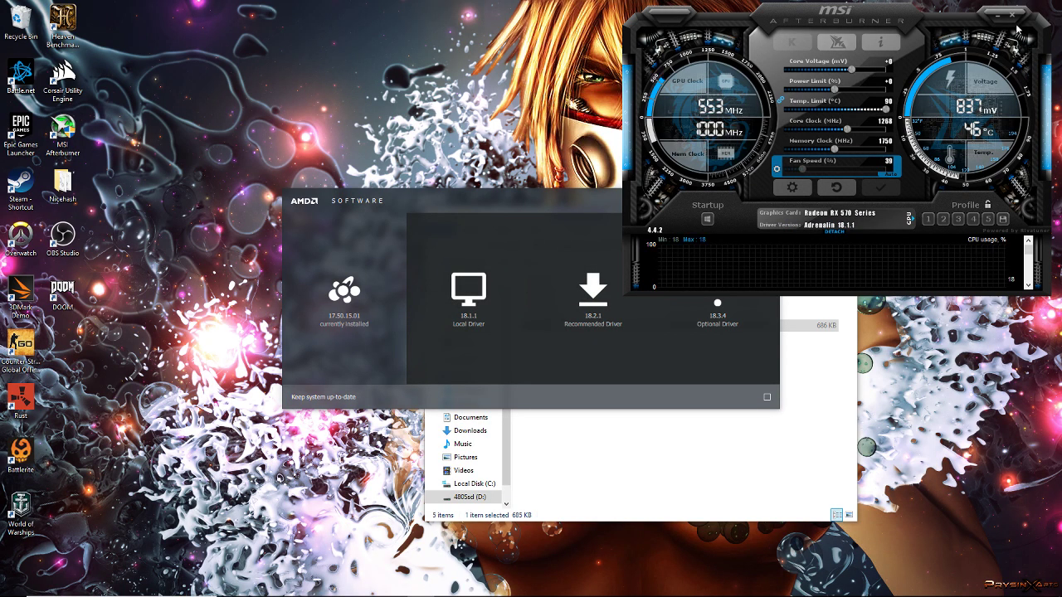
{"action": "left_click", "coordinate": [1013, 17]}
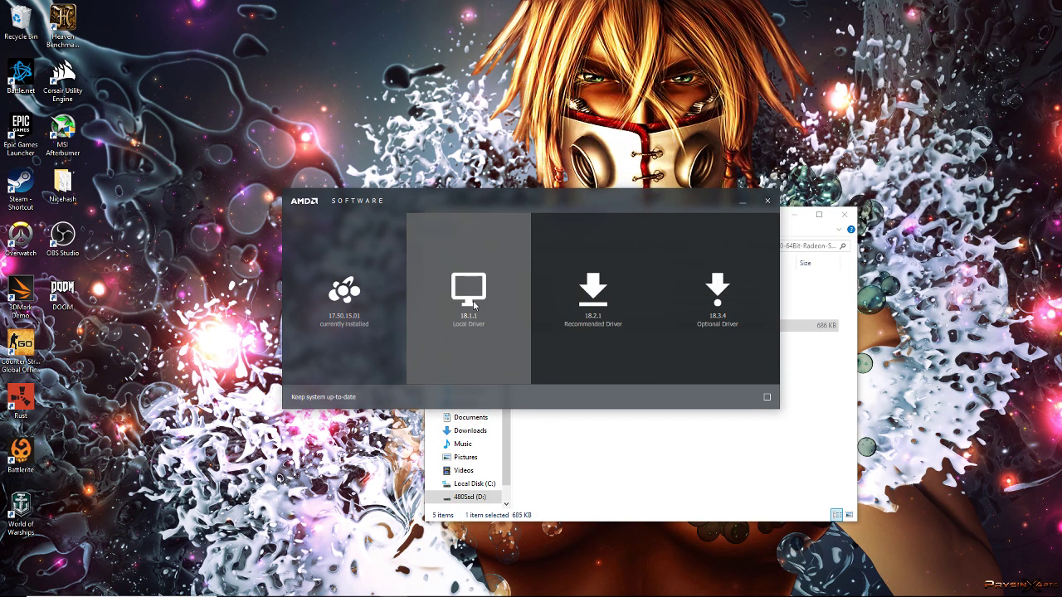
Step: Review the Custom Install options for the 18.1.1 local driver, close the AMD installer, and return to the Downloads folder
{"action": "left_click", "coordinate": [451, 324]}
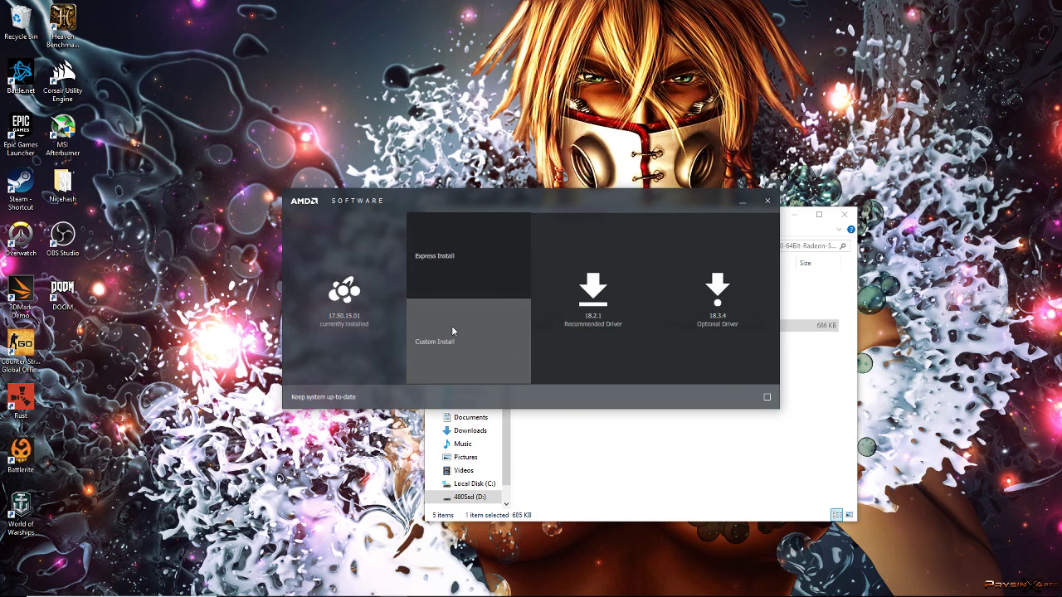
{"action": "left_click", "coordinate": [469, 342]}
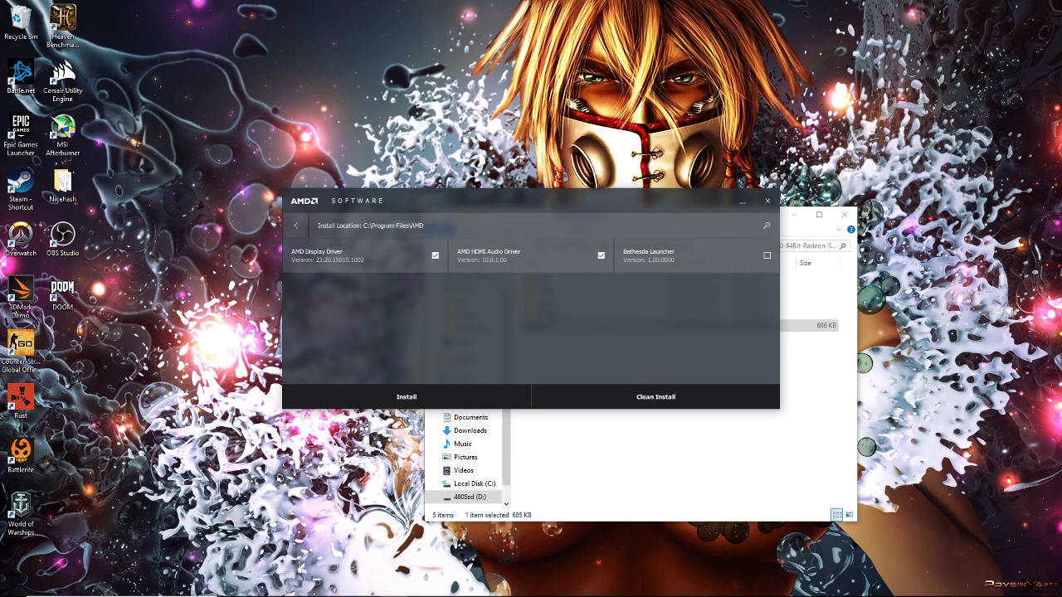
{"action": "left_click", "coordinate": [767, 201]}
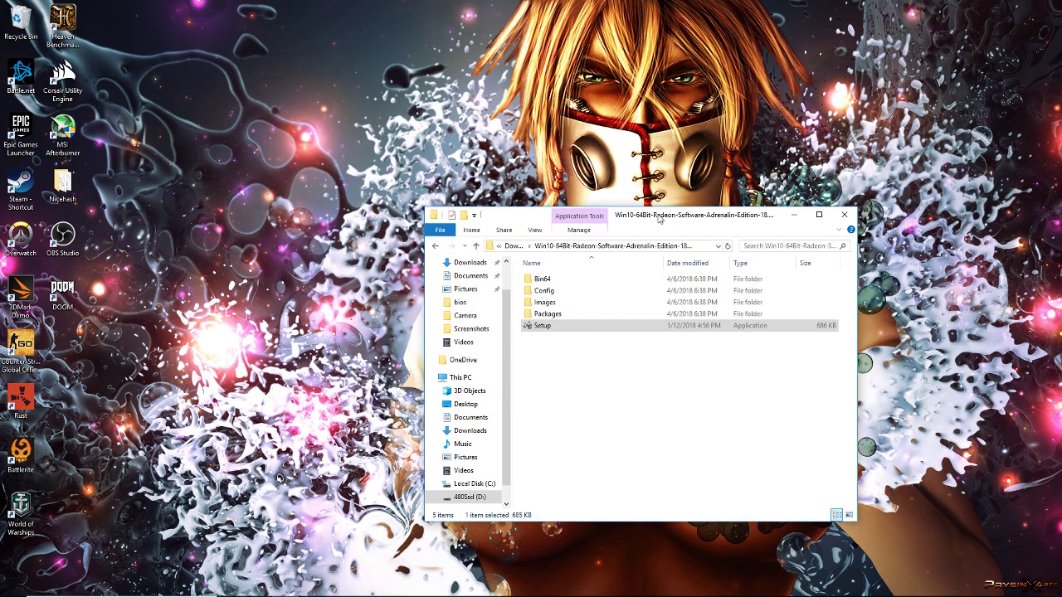
{"action": "left_click", "coordinate": [437, 246]}
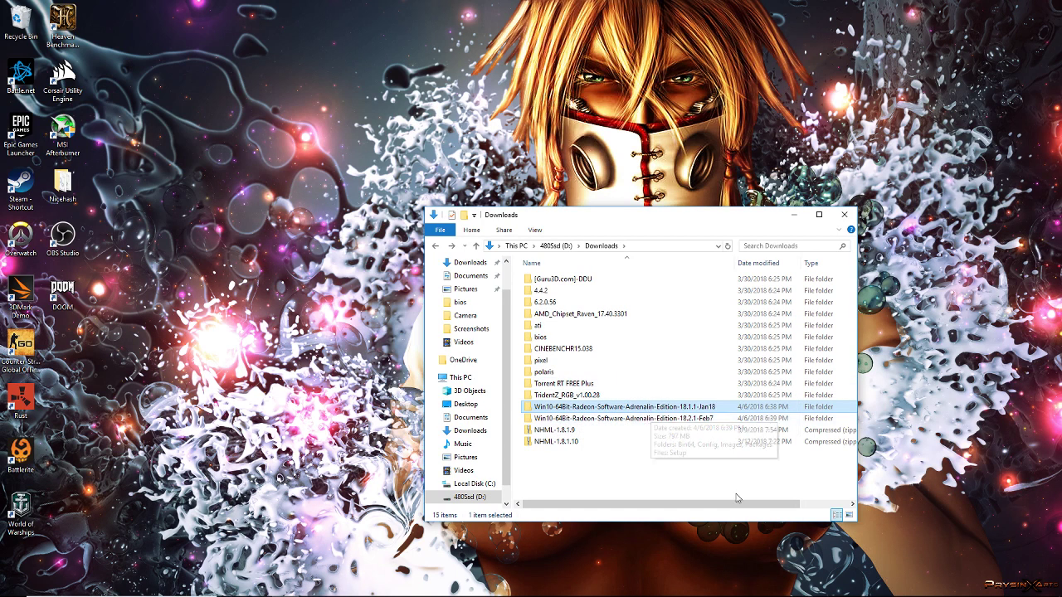
Step: Close the Downloads folder, open Radeon Settings, and check for Radeon Software updates
{"action": "left_click", "coordinate": [846, 216]}
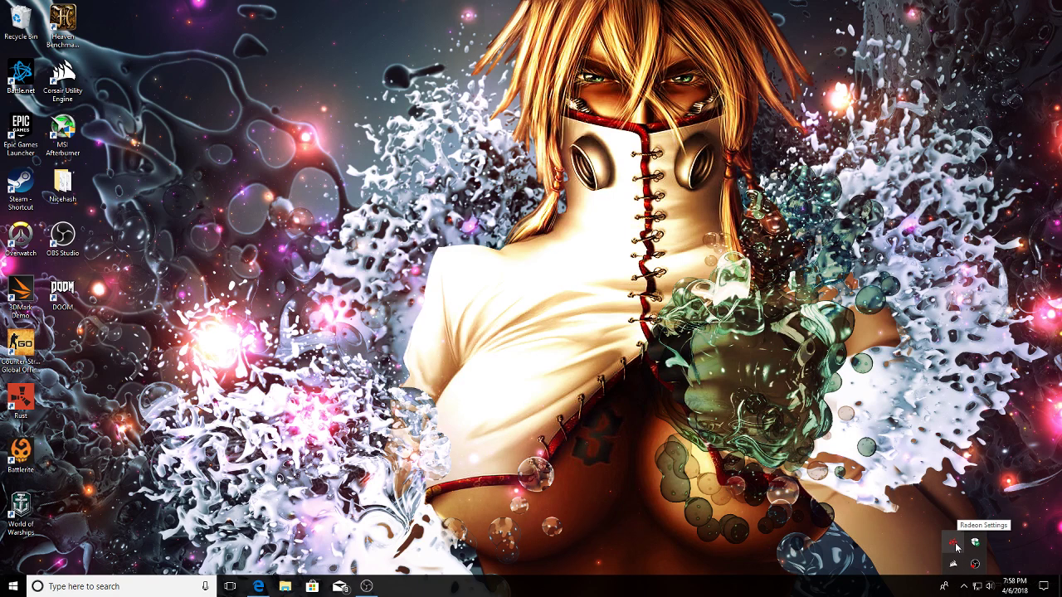
{"action": "right_click", "coordinate": [955, 546]}
{"action": "left_click", "coordinate": [970, 494]}
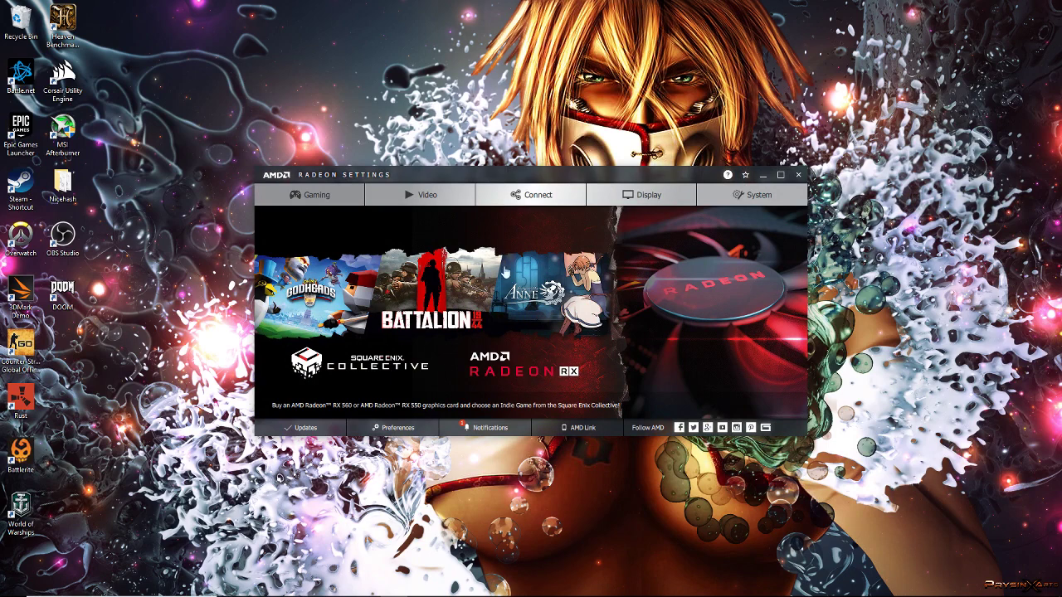
{"action": "left_click", "coordinate": [322, 423]}
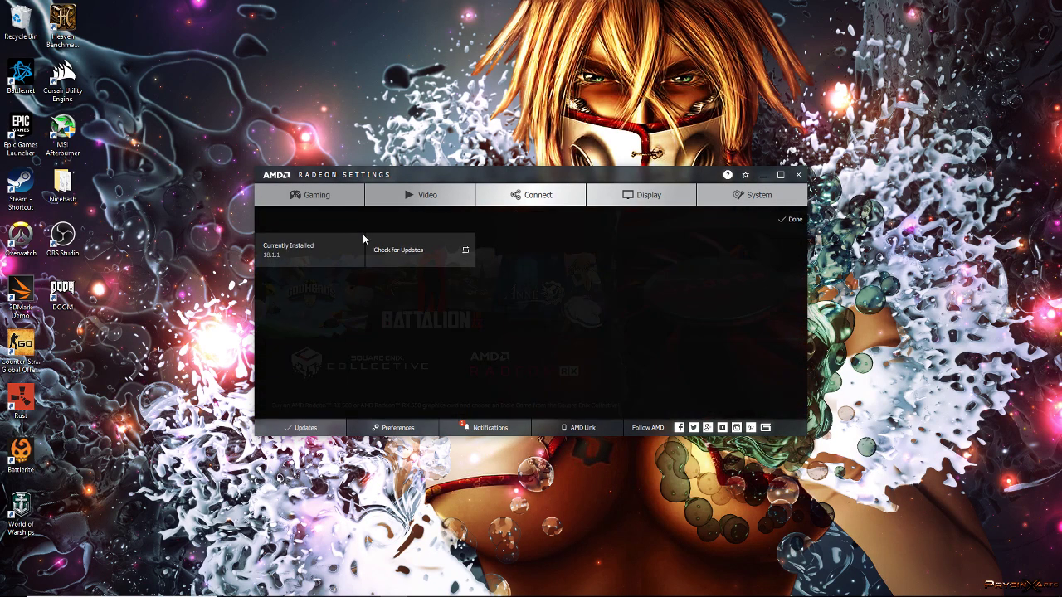
{"action": "left_click", "coordinate": [380, 239]}
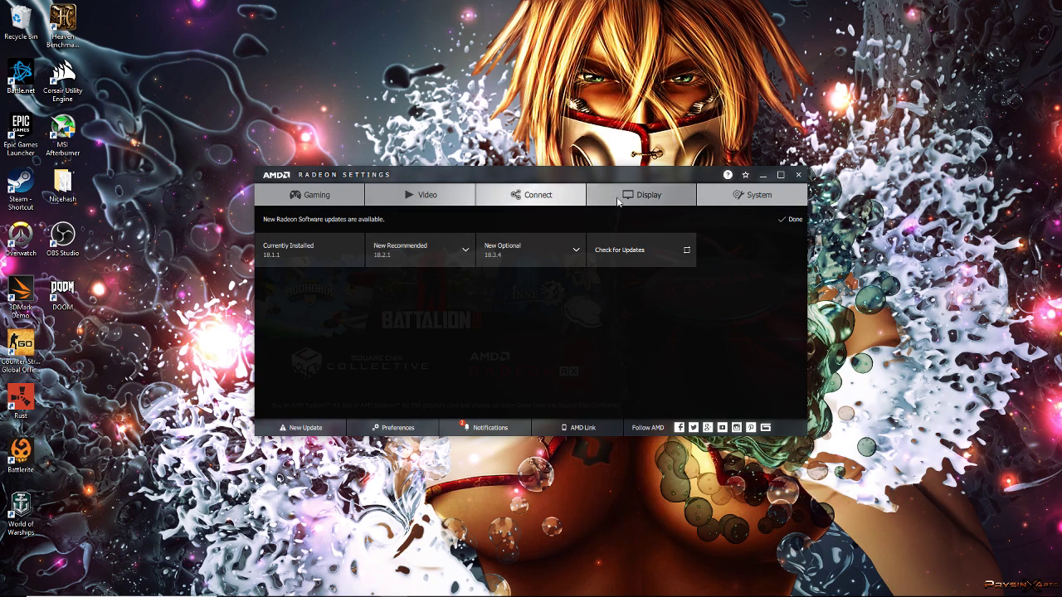
Step: View the 3DMark Demo profile's graphics settings and turn on OpenGL Triple Buffering in the gaming Global Settings
{"action": "left_click", "coordinate": [313, 197]}
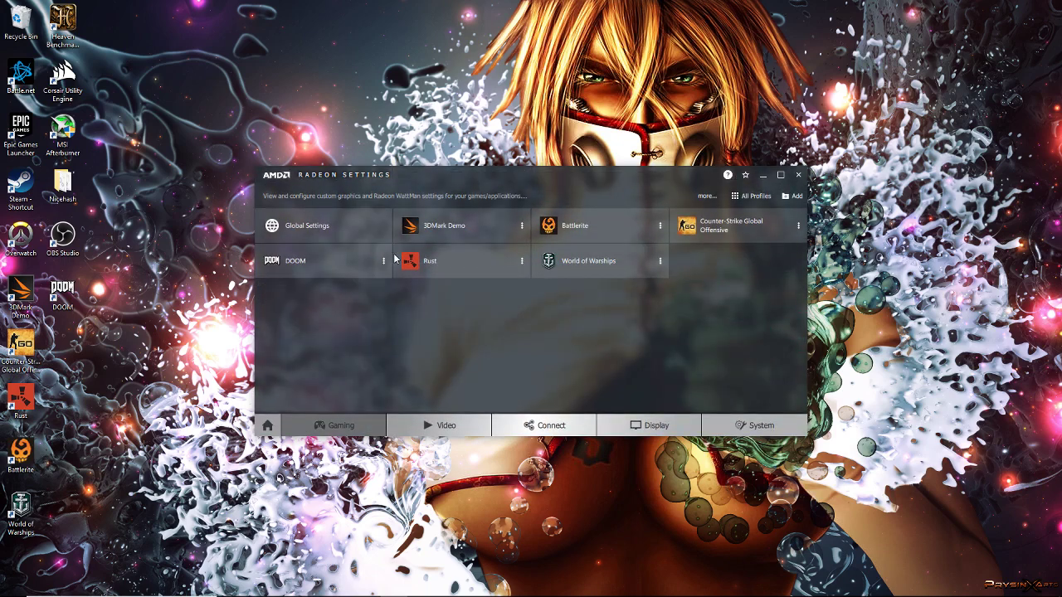
{"action": "left_click", "coordinate": [473, 230]}
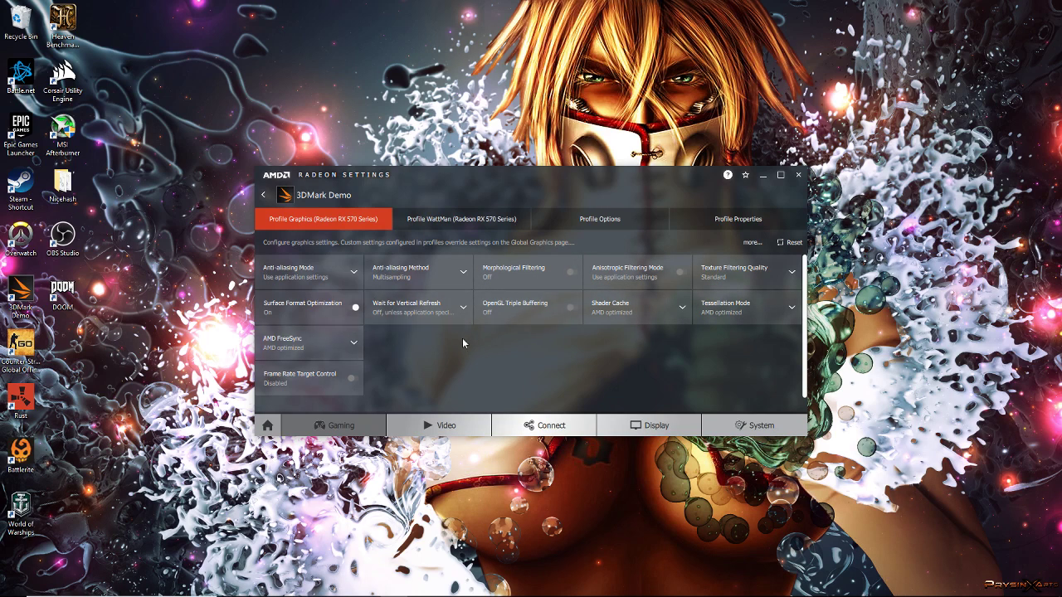
{"action": "left_click", "coordinate": [263, 198]}
{"action": "left_click", "coordinate": [305, 236]}
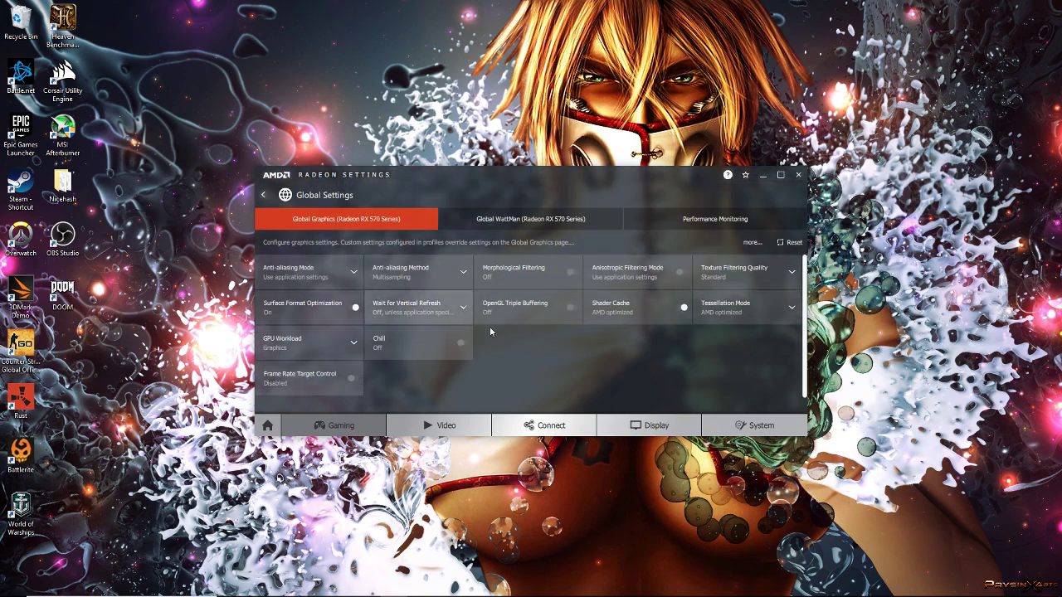
{"action": "left_click", "coordinate": [556, 309]}
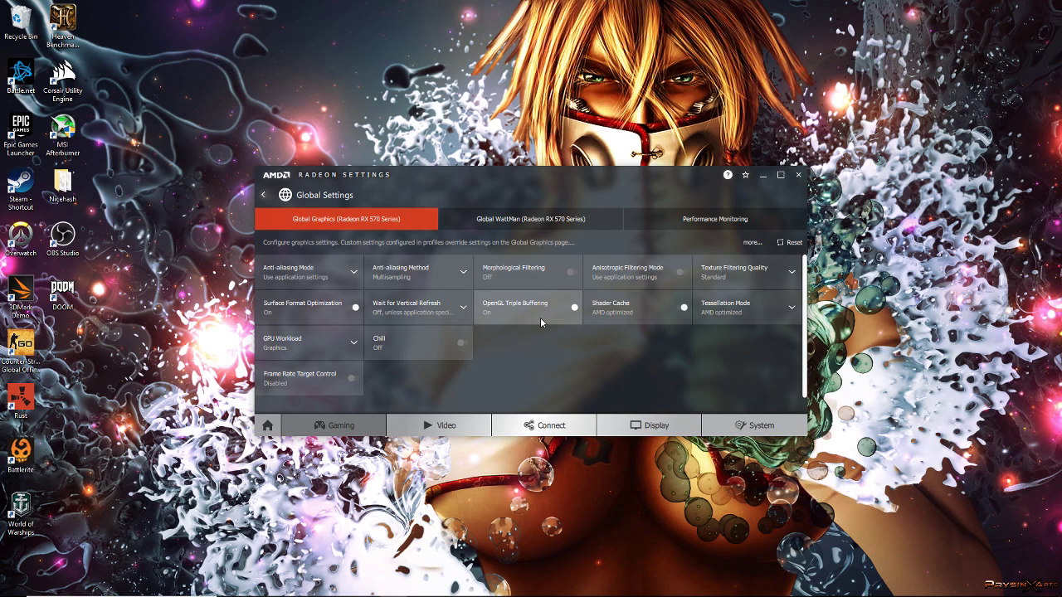
Step: Review the GPU Workload options without changing the selection, and close Radeon Settings
{"action": "left_click", "coordinate": [334, 346]}
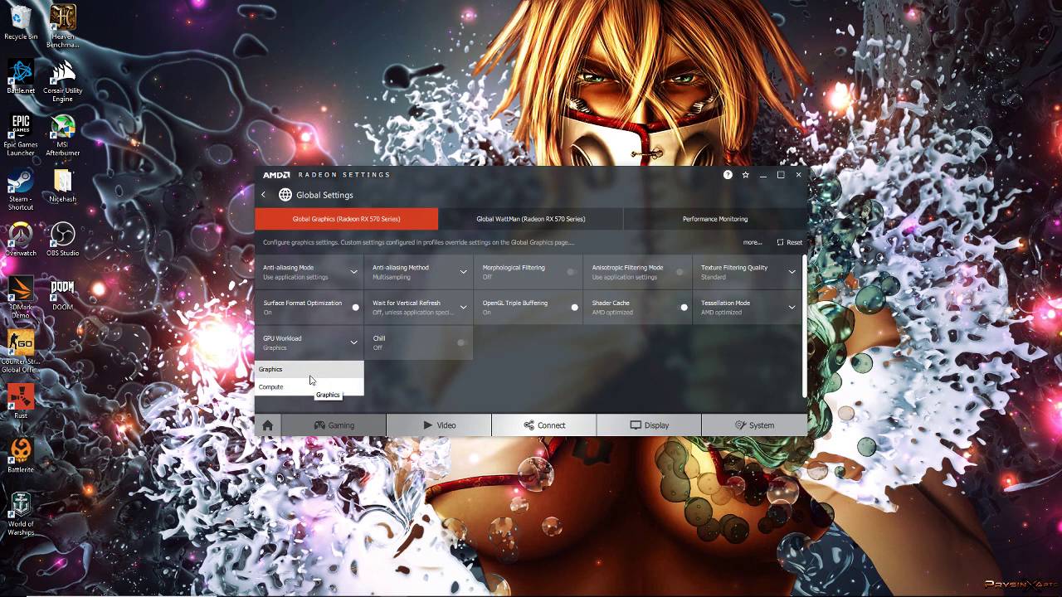
{"action": "left_click", "coordinate": [513, 375]}
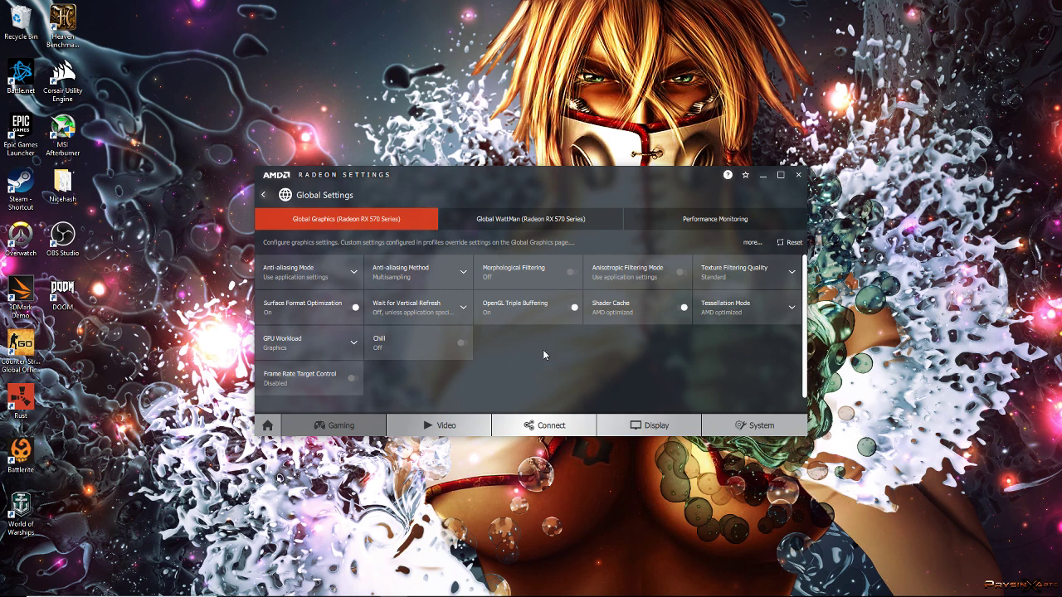
{"action": "left_click", "coordinate": [798, 175]}
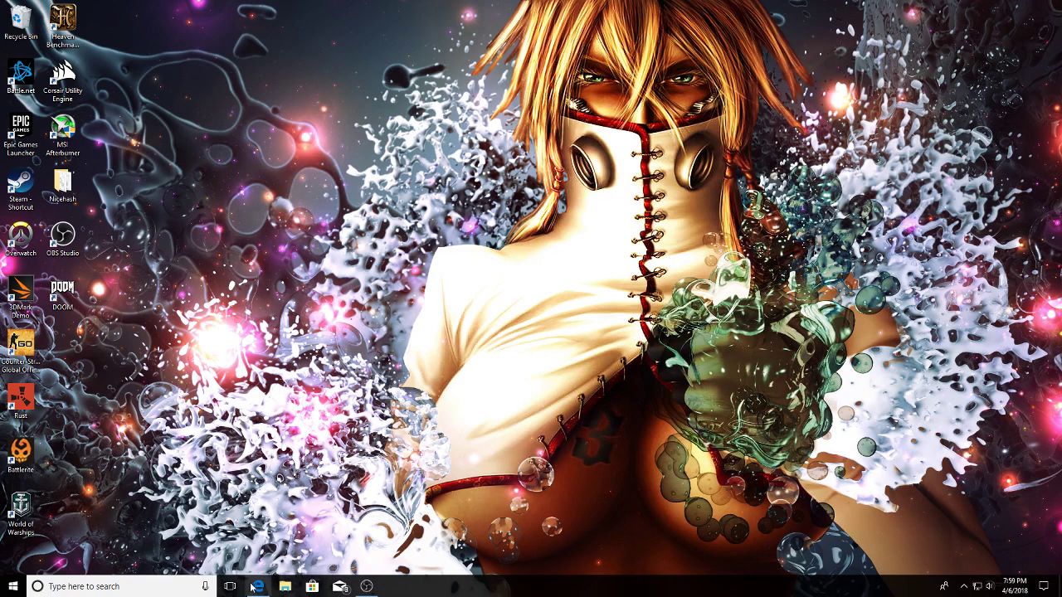
Step: Open the Win10-64Bit-Radeon-Software-Adrenalin-Edition-18.2.1-Feb7 folder in Downloads on the 480Ssd (D:) drive
{"action": "left_click", "coordinate": [259, 586]}
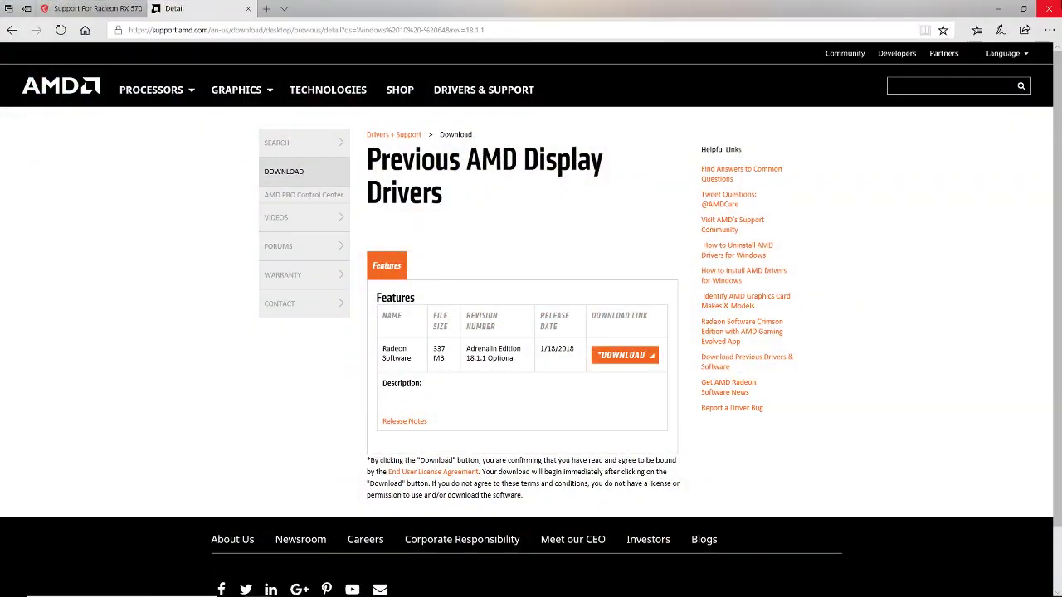
{"action": "left_click", "coordinate": [999, 8]}
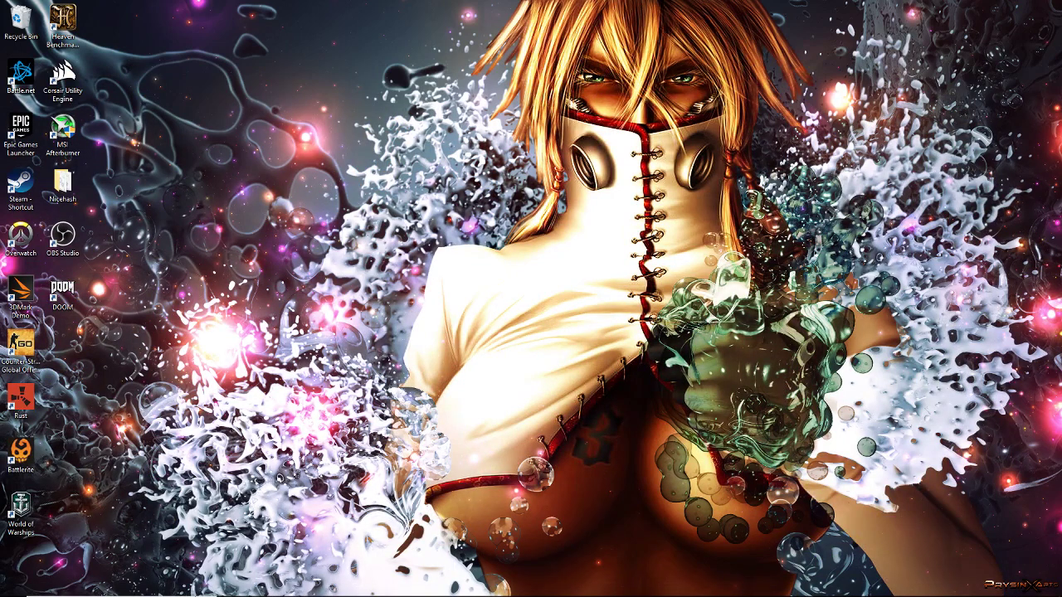
{"action": "left_click", "coordinate": [285, 587]}
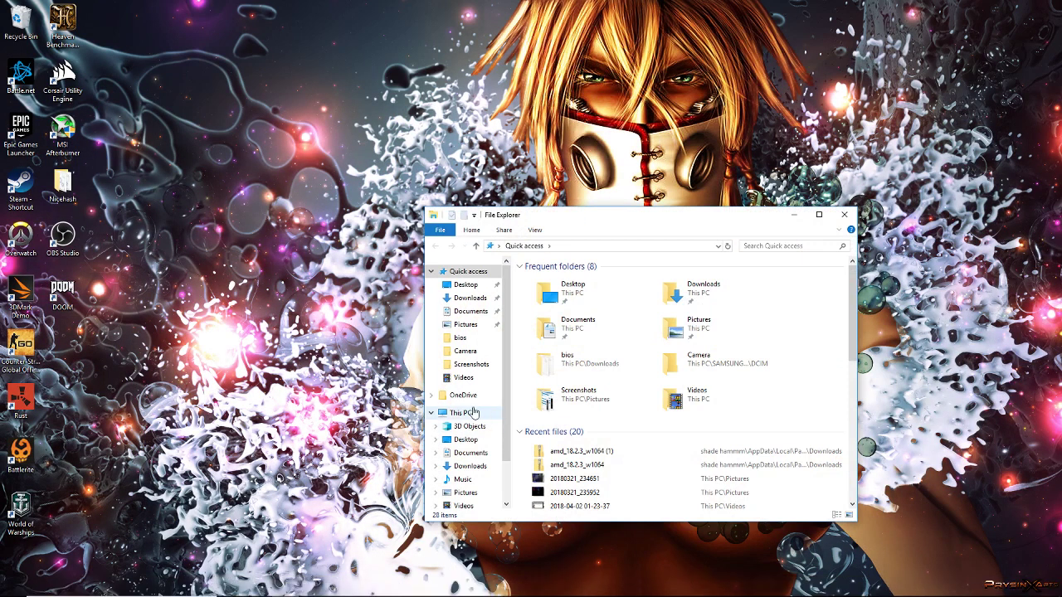
{"action": "left_click", "coordinate": [469, 411]}
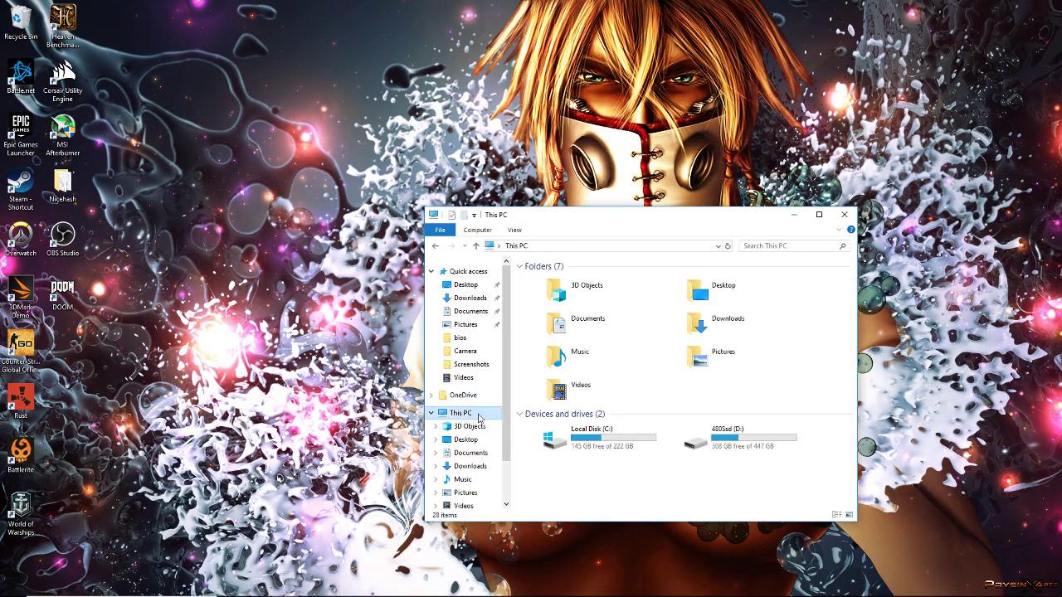
{"action": "double_click", "coordinate": [729, 445]}
{"action": "double_click", "coordinate": [568, 297]}
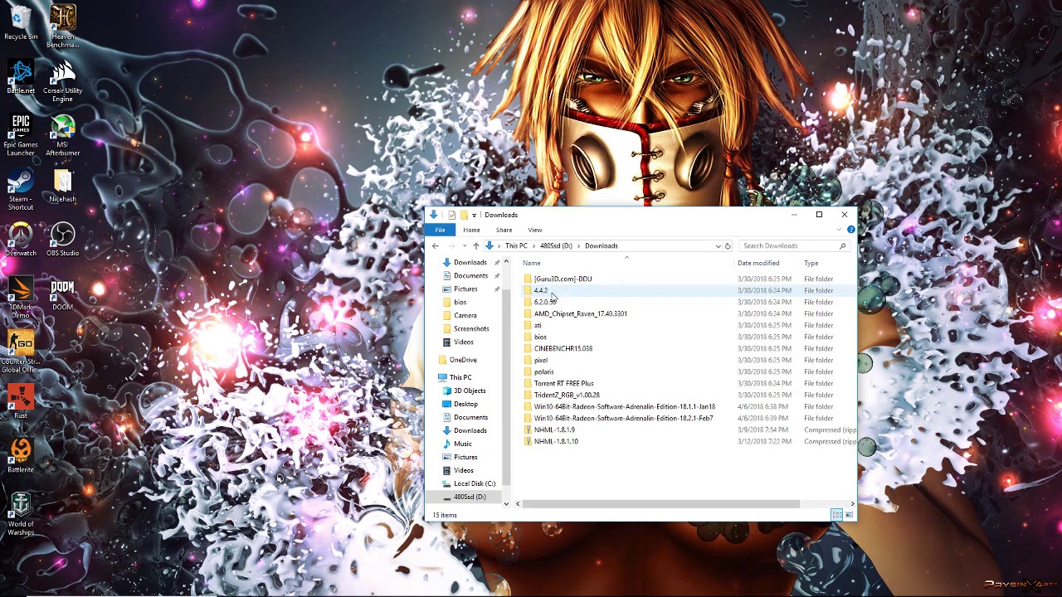
{"action": "double_click", "coordinate": [678, 423]}
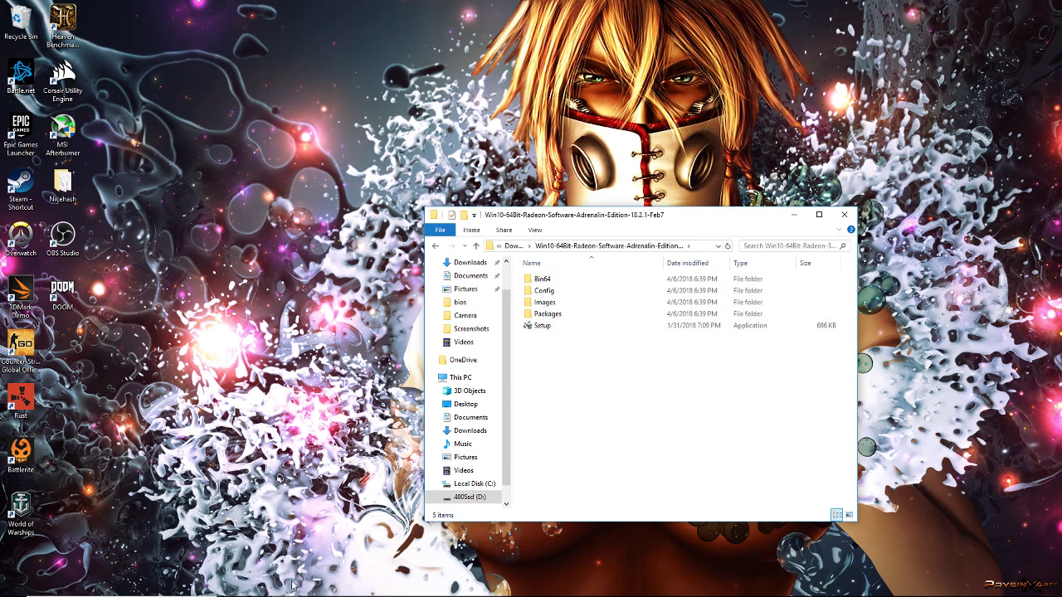
Step: Search Windows for "driver" to open Device Manager, and browse the 18.2.1 driver folder to Packages > Drivers > Display
{"action": "left_click", "coordinate": [146, 587]}
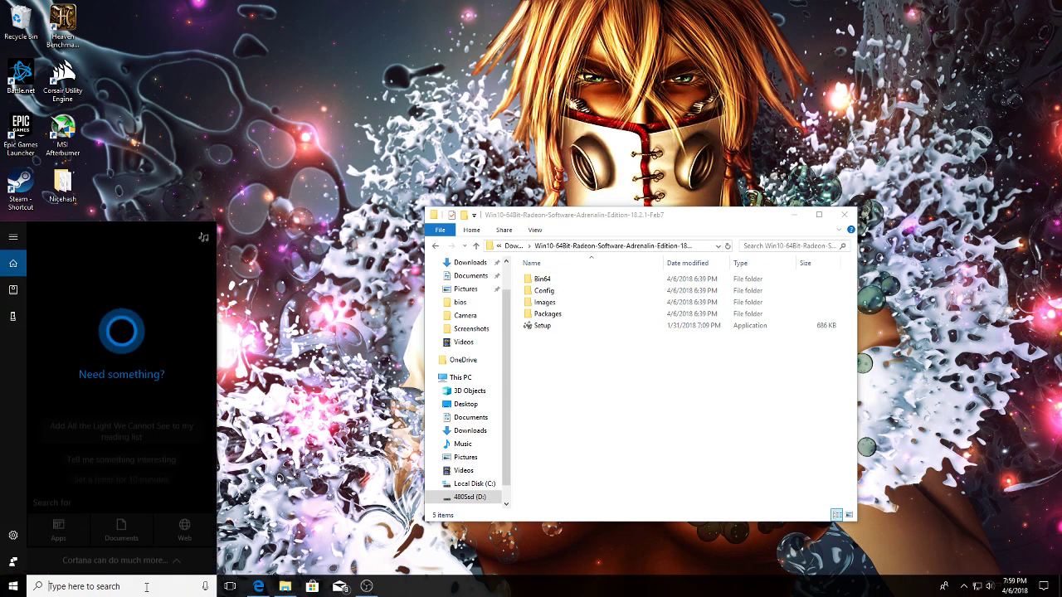
{"action": "type", "text": "driver"}
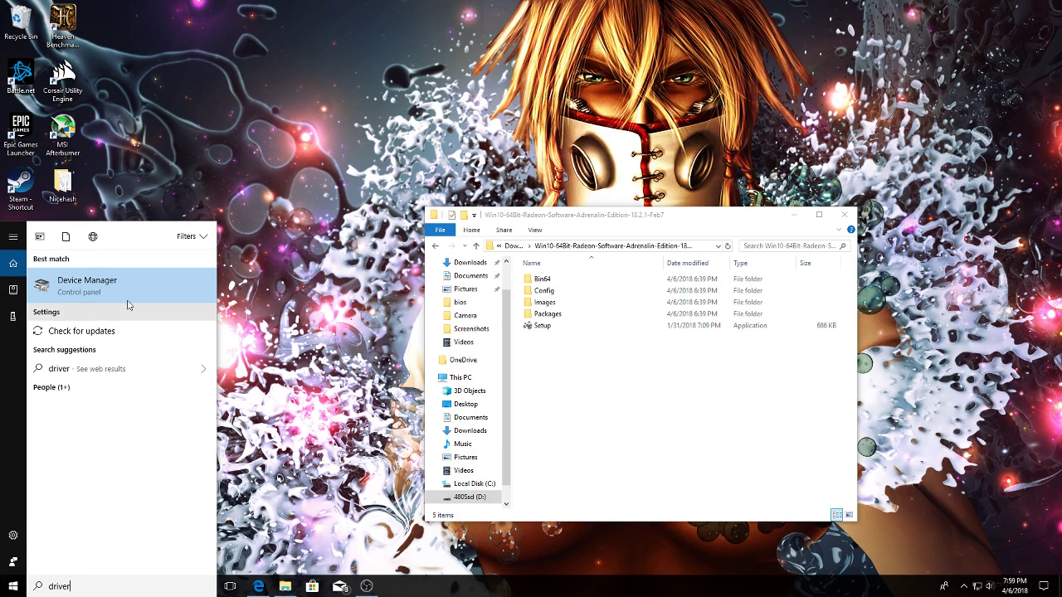
{"action": "left_click", "coordinate": [143, 286]}
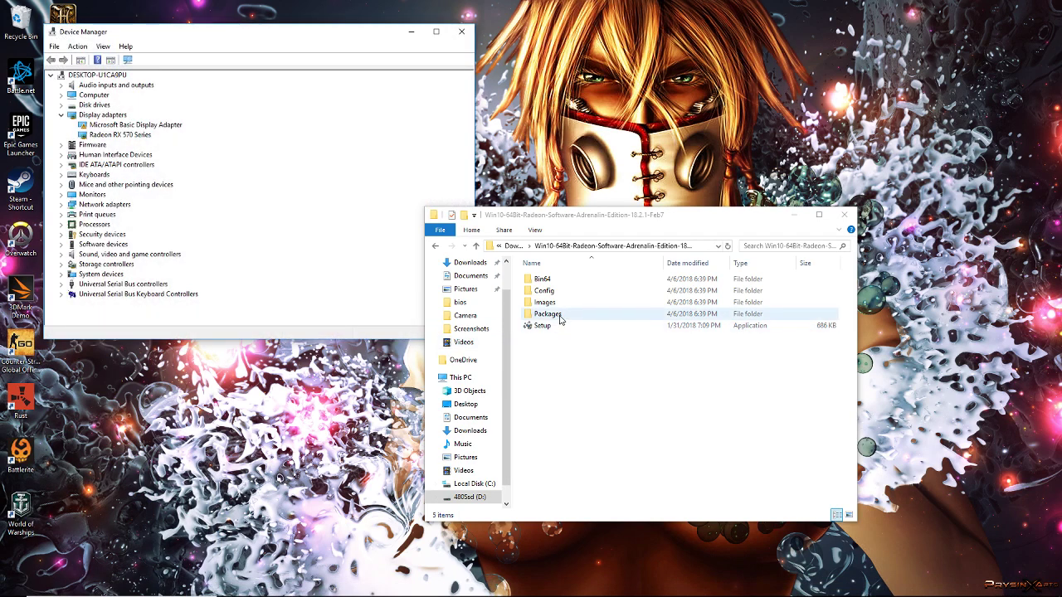
{"action": "double_click", "coordinate": [557, 319]}
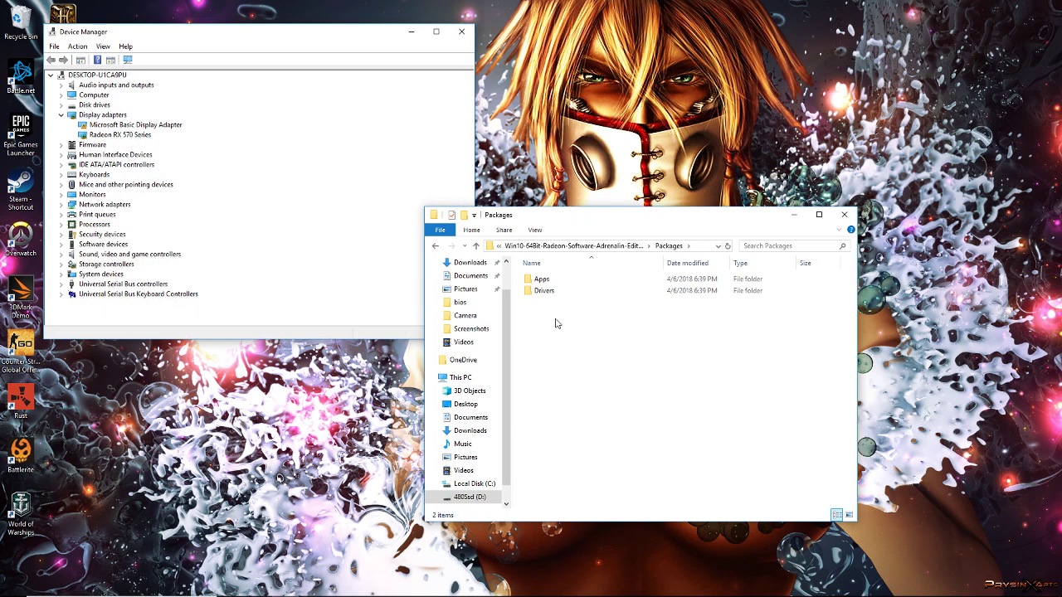
{"action": "double_click", "coordinate": [557, 299]}
{"action": "double_click", "coordinate": [558, 299]}
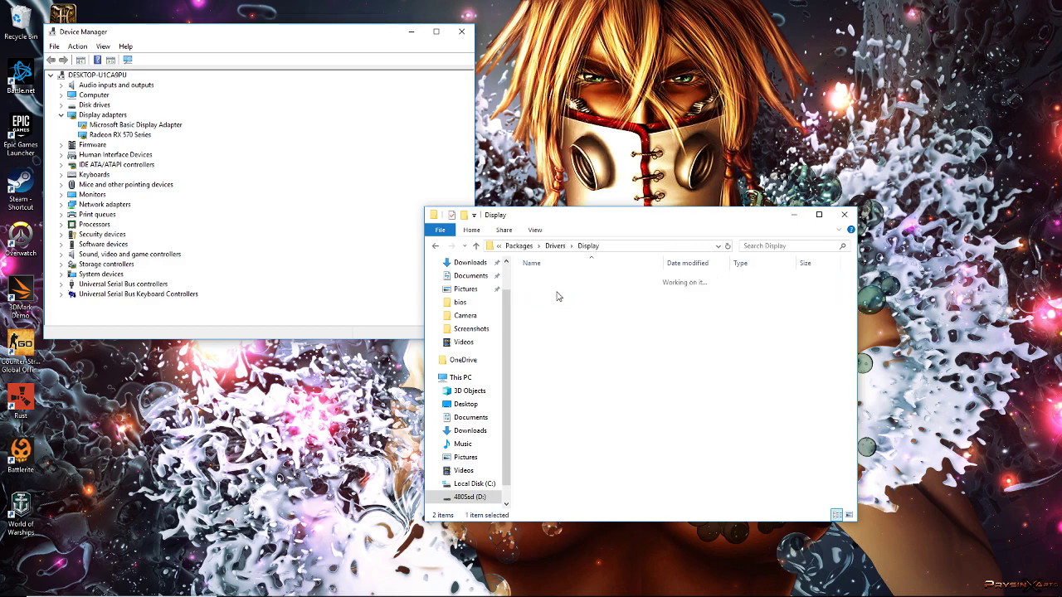
Step: Uninstall the Microsoft Basic Display Adapter device in Device Manager
{"action": "right_click", "coordinate": [154, 124]}
{"action": "left_click", "coordinate": [196, 153]}
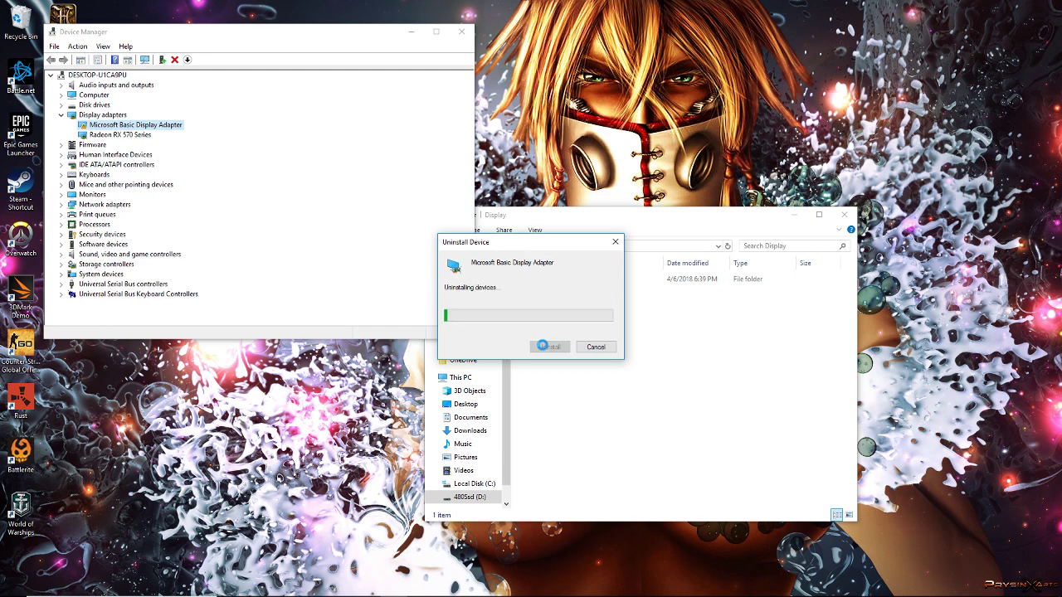
{"action": "left_click", "coordinate": [545, 346]}
{"action": "left_click", "coordinate": [131, 126]}
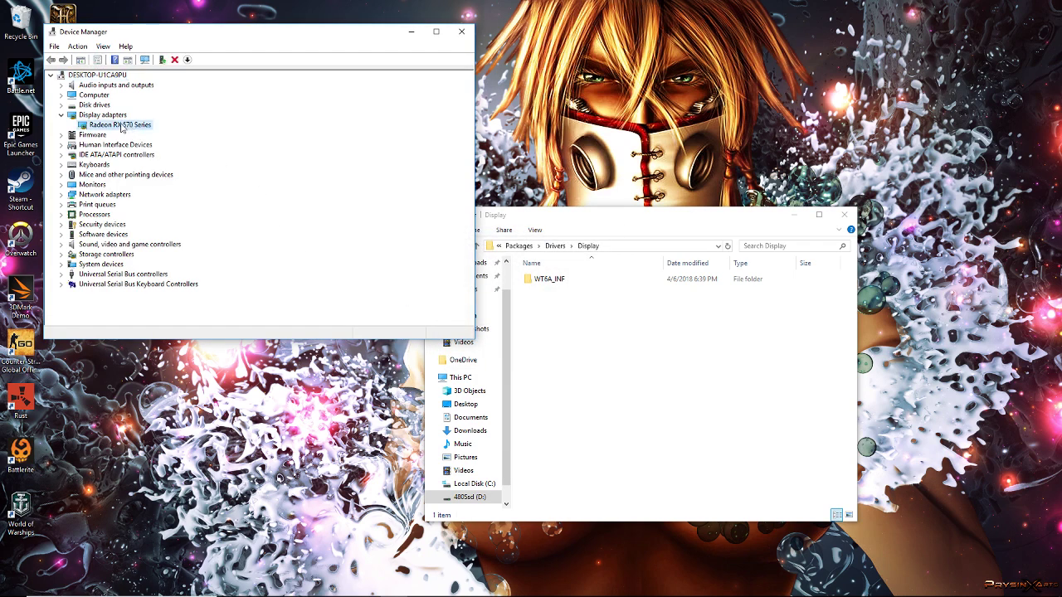
Step: Start a driver update for the Radeon RX 570 Series with driver software located manually on the computer
{"action": "right_click", "coordinate": [117, 126]}
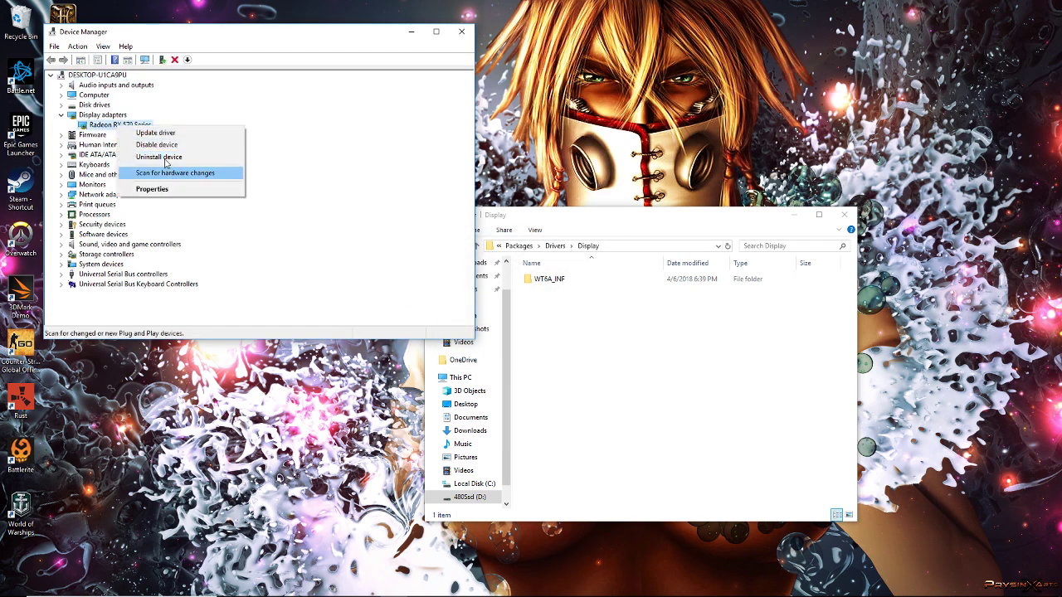
{"action": "left_click", "coordinate": [165, 133]}
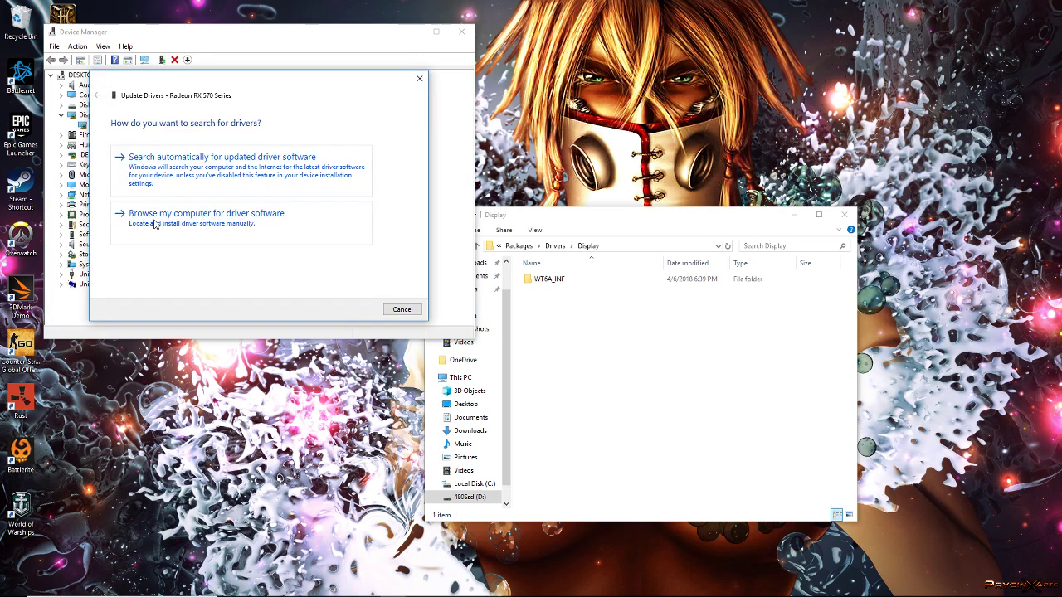
{"action": "left_click", "coordinate": [251, 225]}
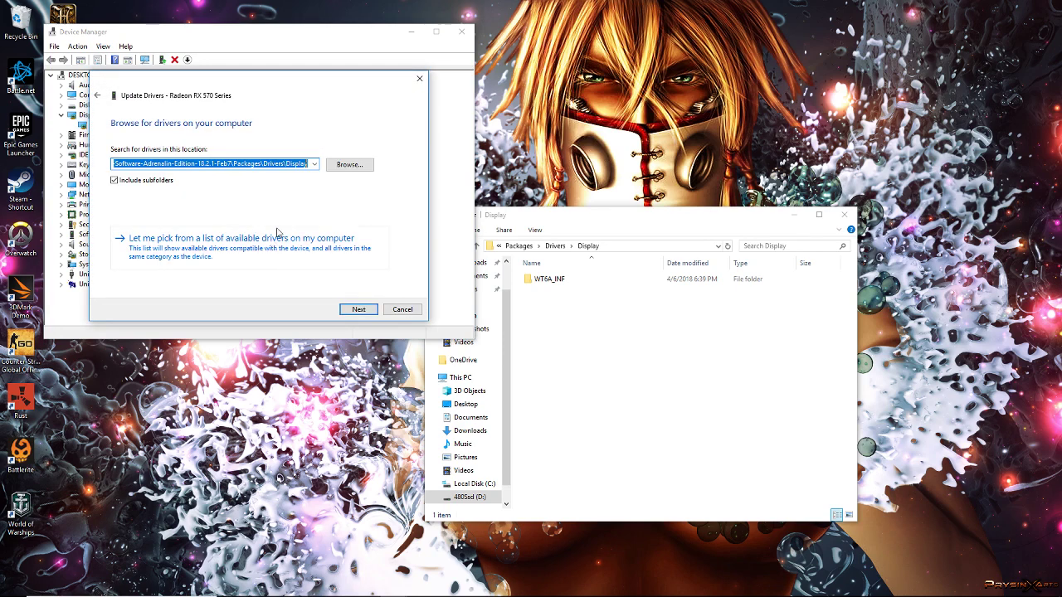
Step: Choose the 18.2.1-Feb7 package's Packages\Drivers\Display folder as the driver location, including subfolders, and start the driver installation
{"action": "left_click", "coordinate": [362, 170]}
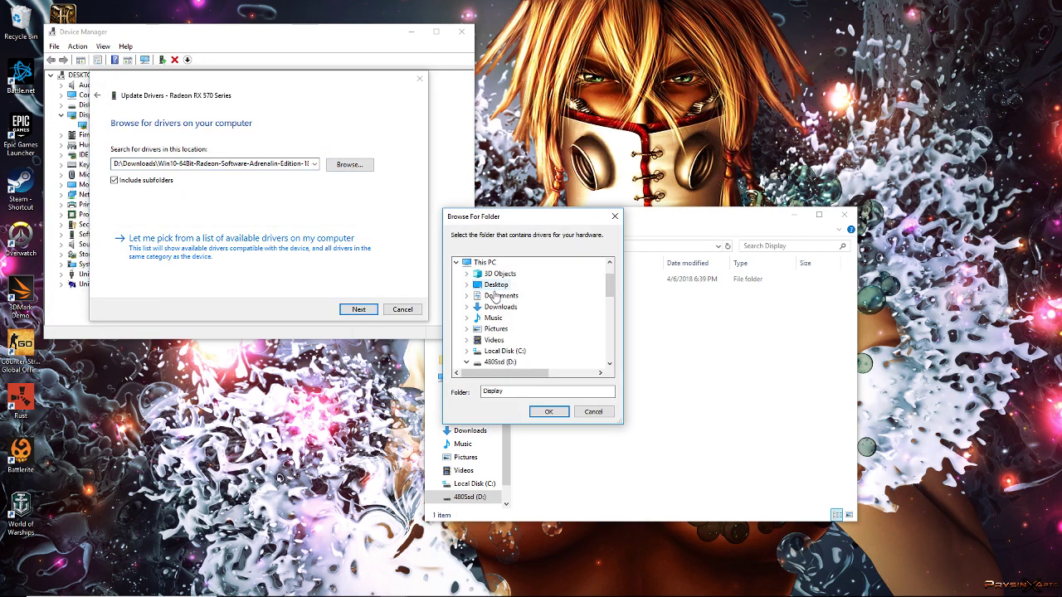
{"action": "scroll", "coordinate": [519, 301], "scroll_direction": "down", "scroll_amount": 1}
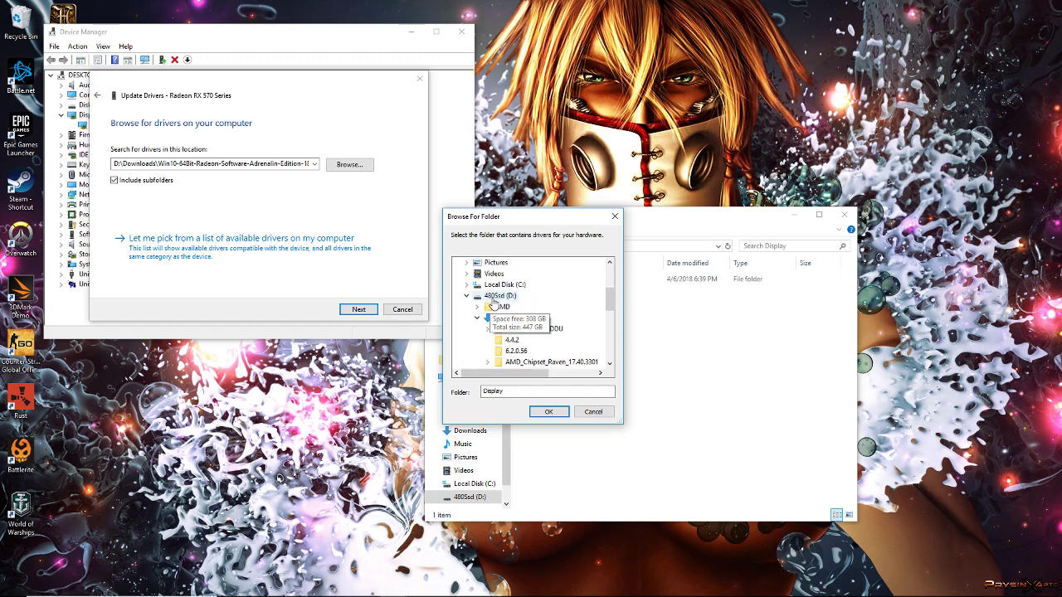
{"action": "scroll", "coordinate": [511, 302], "scroll_direction": "down", "scroll_amount": 1}
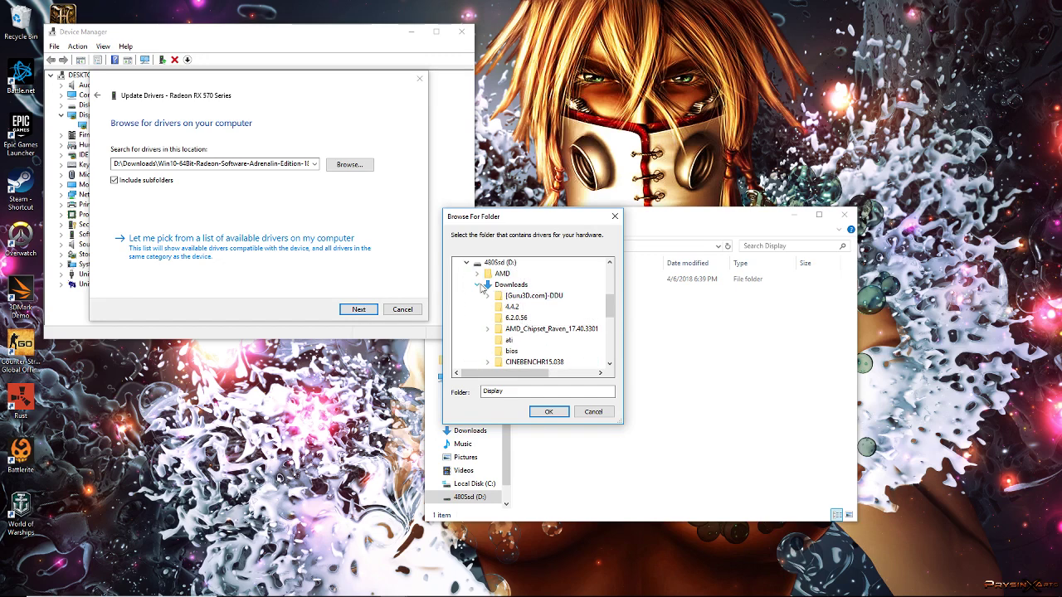
{"action": "scroll", "coordinate": [489, 320], "scroll_direction": "down", "scroll_amount": 3}
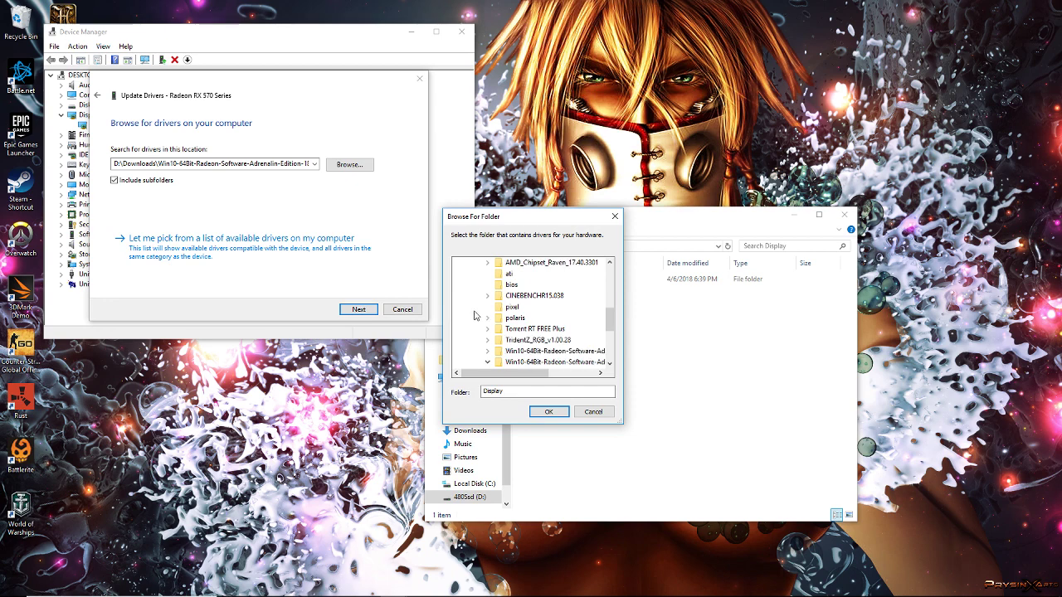
{"action": "left_click", "coordinate": [488, 328]}
{"action": "scroll", "coordinate": [506, 331], "scroll_direction": "down", "scroll_amount": 1}
{"action": "mouse_move", "coordinate": [530, 372]}
{"action": "left_mouse_down"}
{"action": "mouse_move", "coordinate": [577, 370]}
{"action": "mouse_move", "coordinate": [540, 374]}
{"action": "left_mouse_up"}
{"action": "scroll", "coordinate": [521, 319], "scroll_direction": "down", "scroll_amount": 1}
{"action": "left_click", "coordinate": [508, 308]}
{"action": "left_click", "coordinate": [526, 351]}
{"action": "scroll", "coordinate": [531, 328], "scroll_direction": "up", "scroll_amount": 1}
{"action": "scroll", "coordinate": [535, 331], "scroll_direction": "down", "scroll_amount": 2}
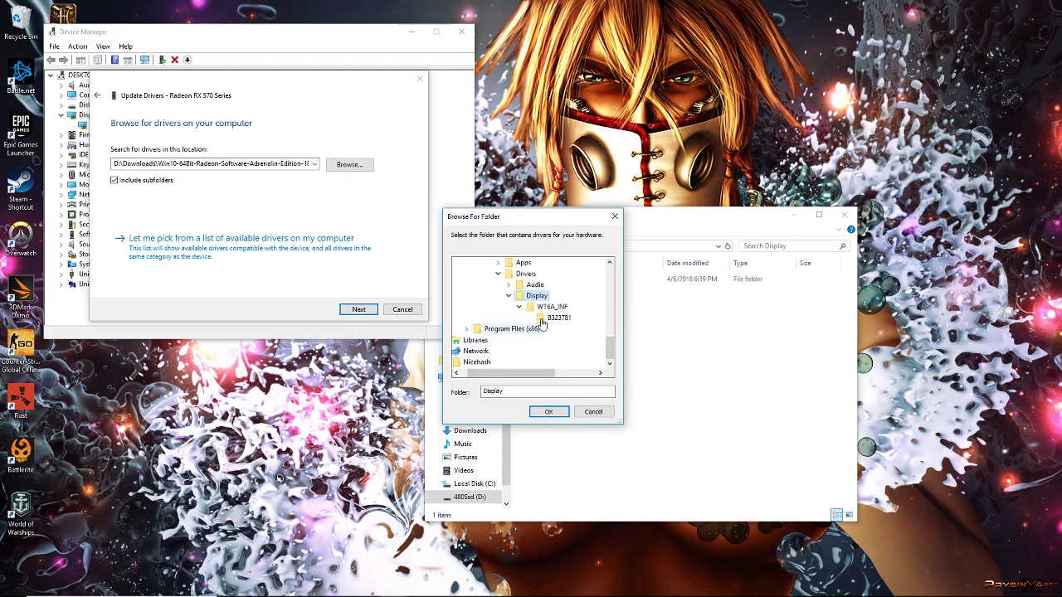
{"action": "left_click", "coordinate": [549, 413]}
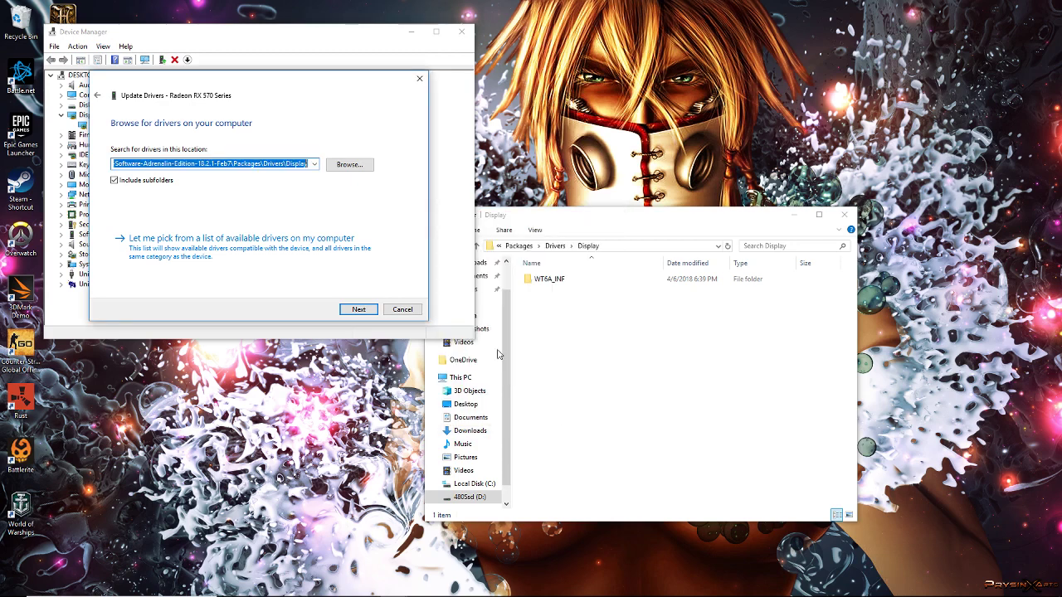
{"action": "left_click", "coordinate": [367, 309]}
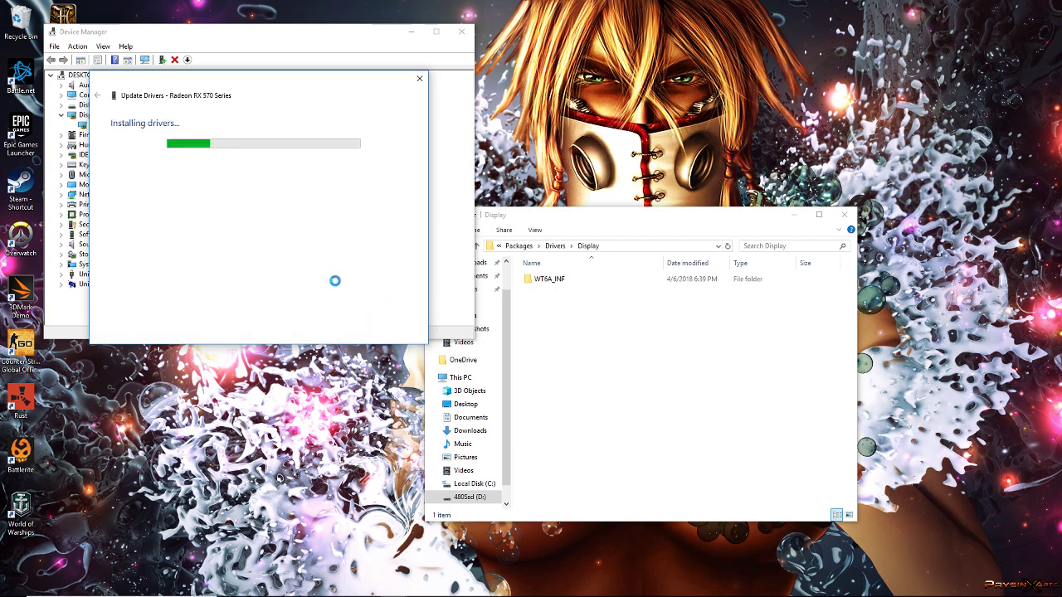